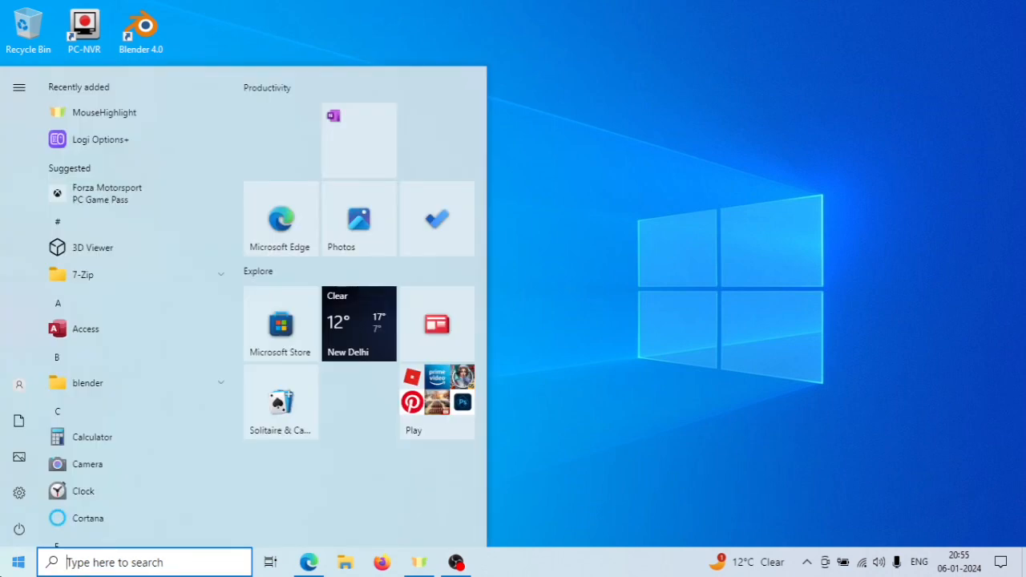
Open Google Chrome and search Google for "visual code".
type("ch")
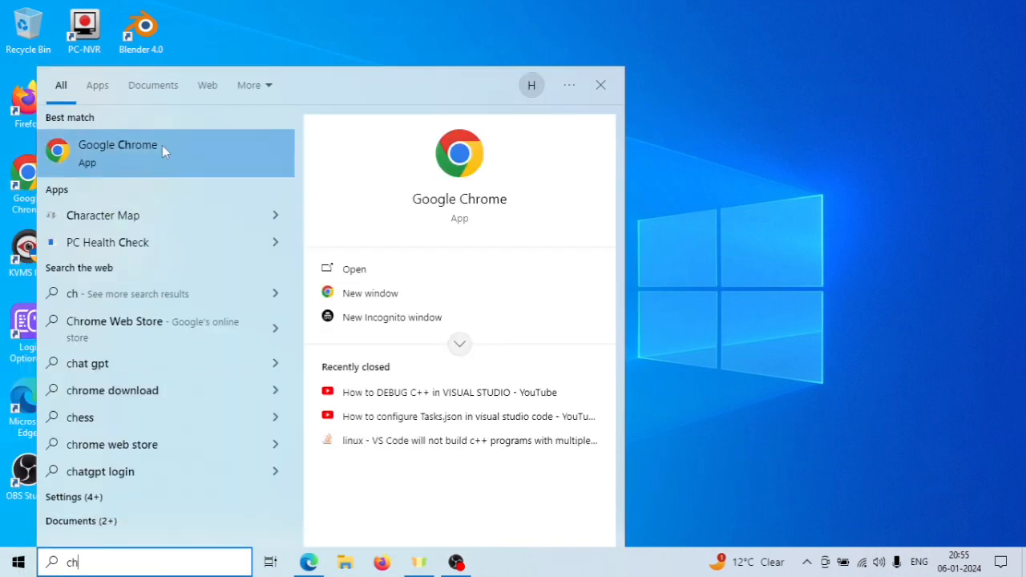
left_click(163, 148)
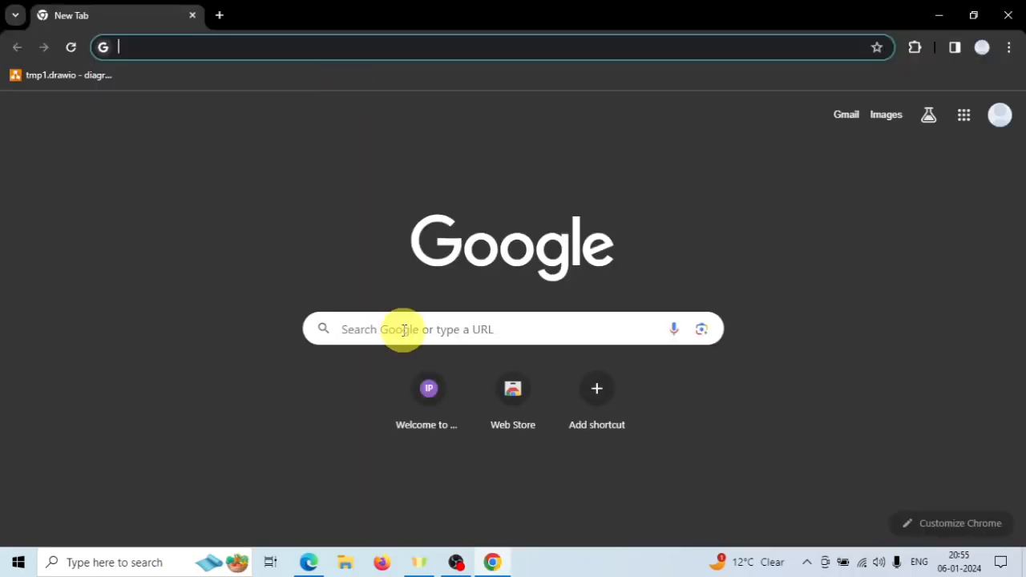
left_click(404, 330)
type("v")
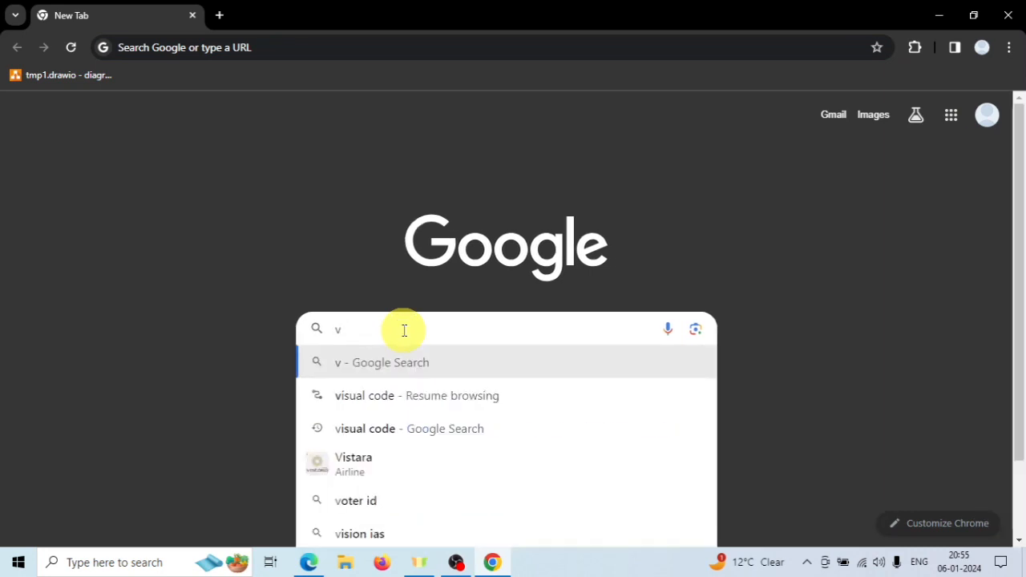
left_click(396, 425)
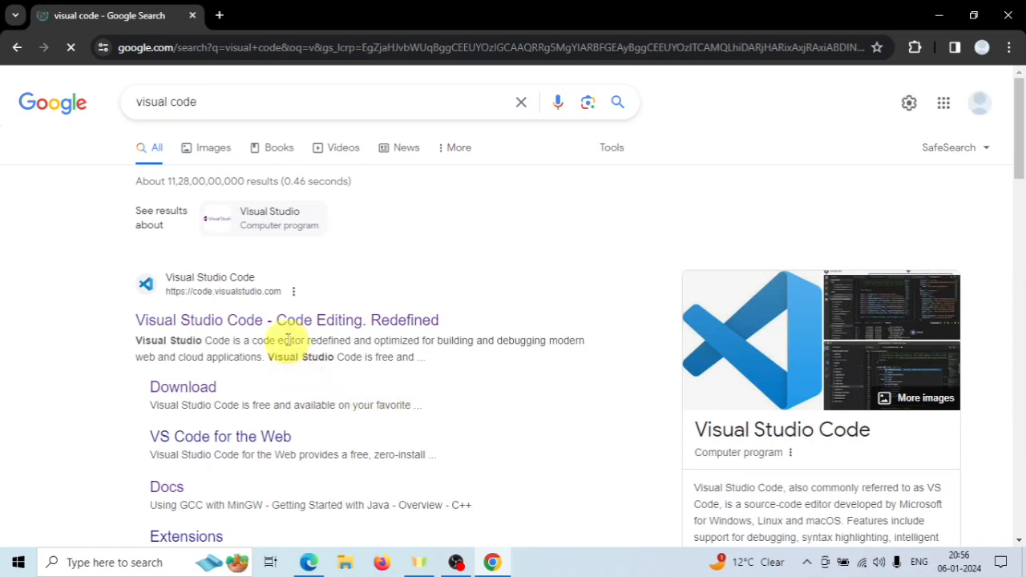
Open the Visual Studio Code download page, download the Windows 10, 11 installer, and check its download progress.
left_click(208, 392)
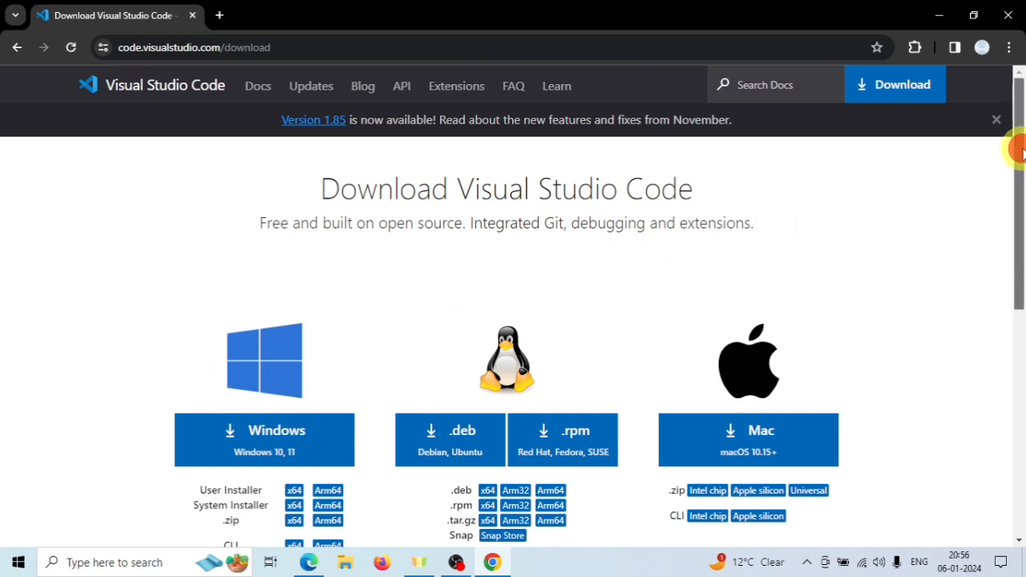
left_click_drag(1019, 142, 1010, 197)
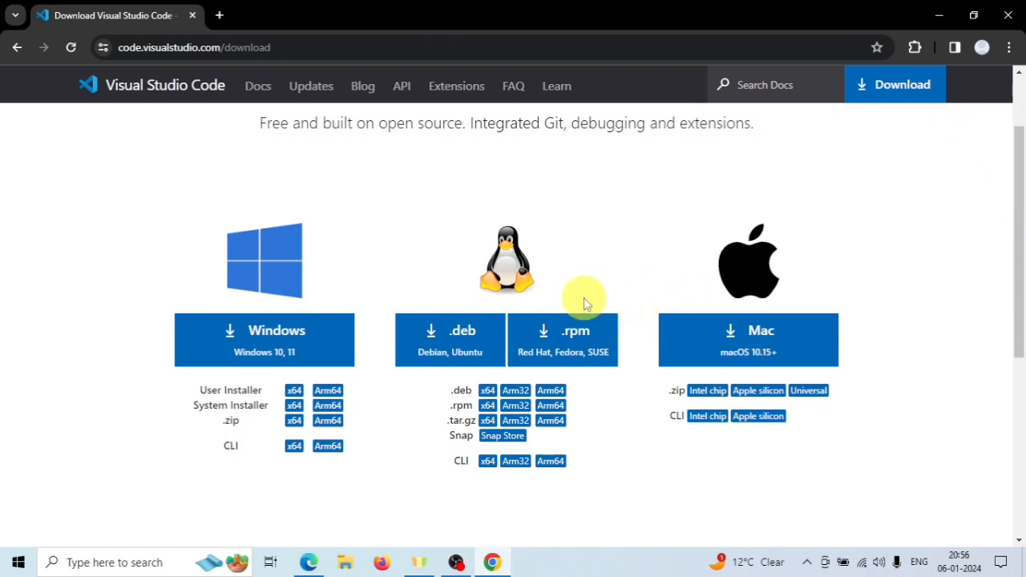
left_click(276, 354)
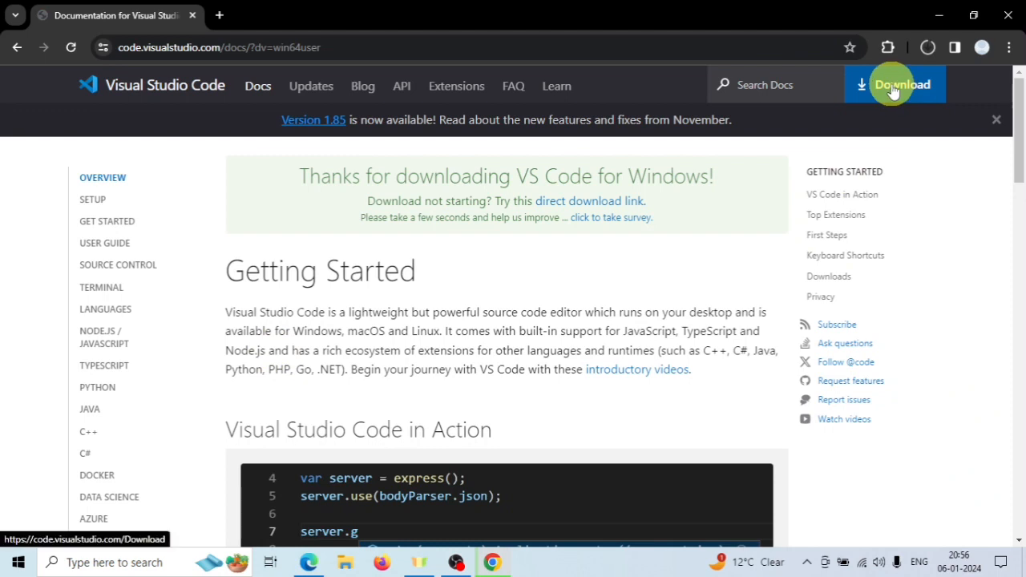
left_click(927, 48)
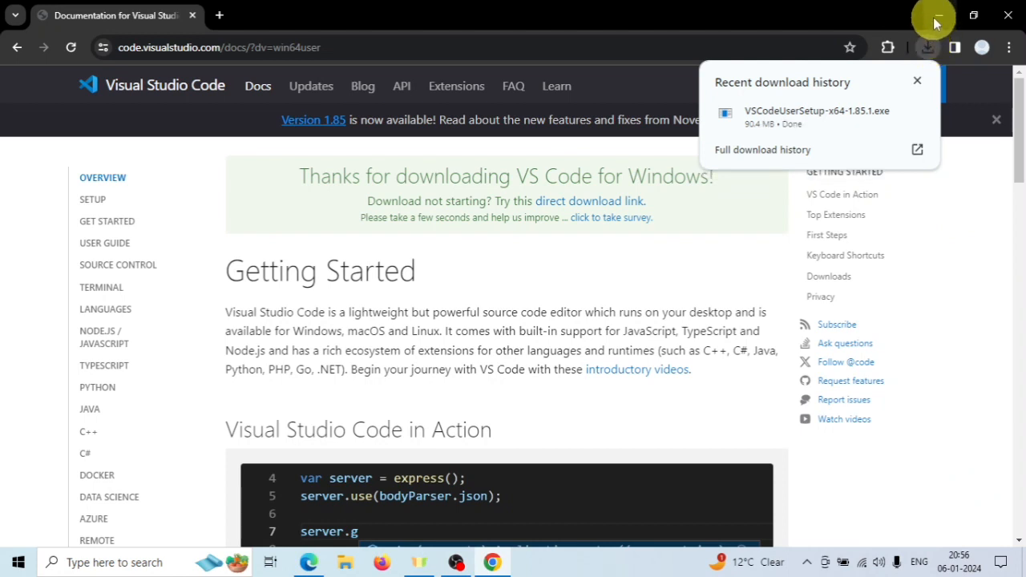
Launch the downloaded VS Code installer from the desktop, accept the license agreement, and keep the default destination and Start Menu folder.
left_click(937, 17)
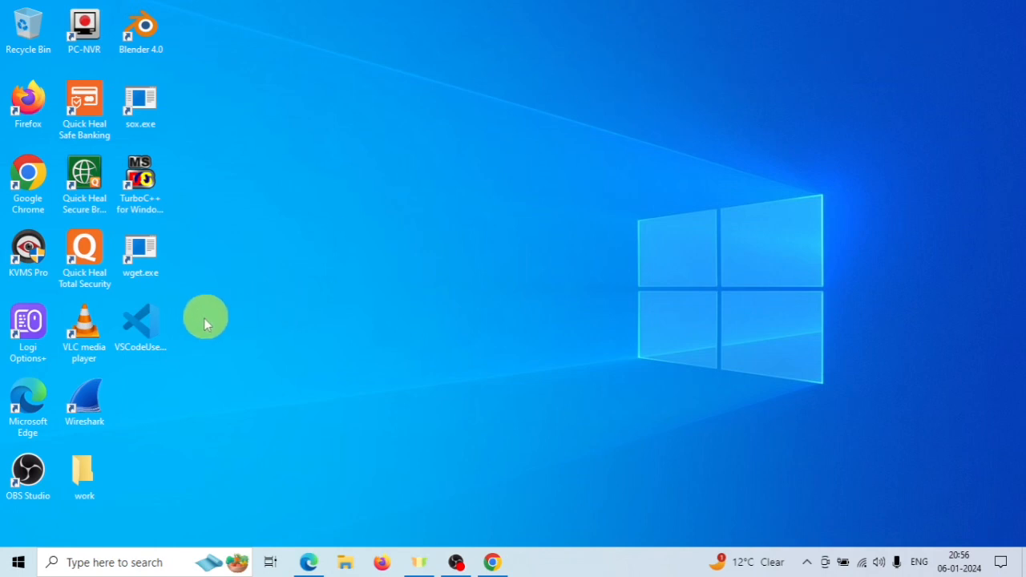
double_click(146, 332)
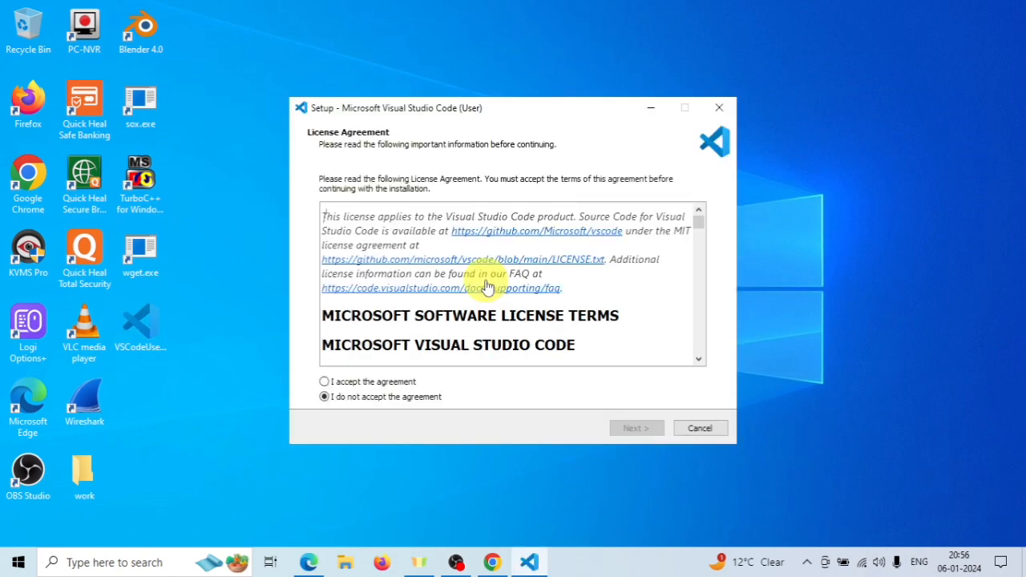
left_click(325, 381)
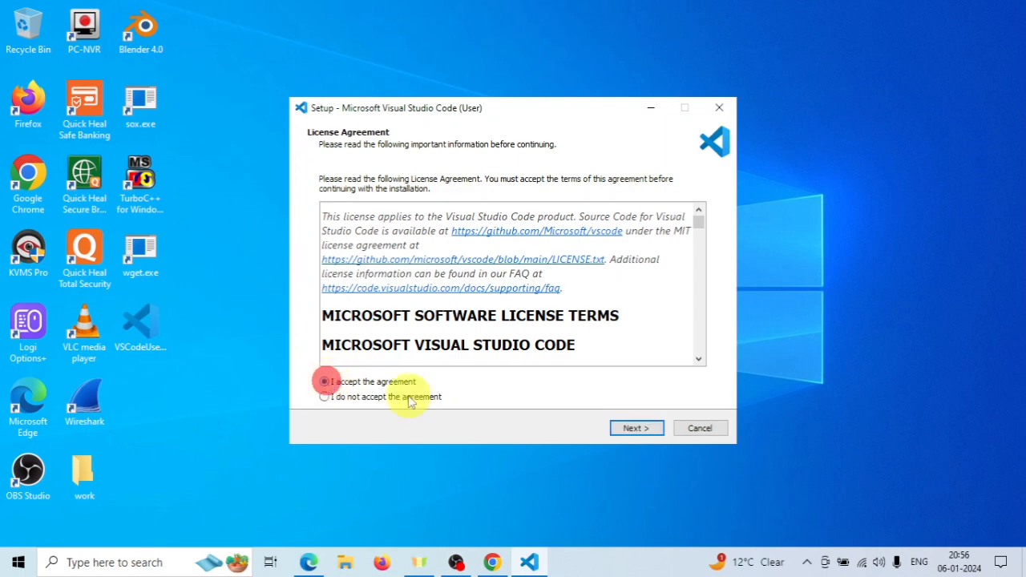
left_click(625, 427)
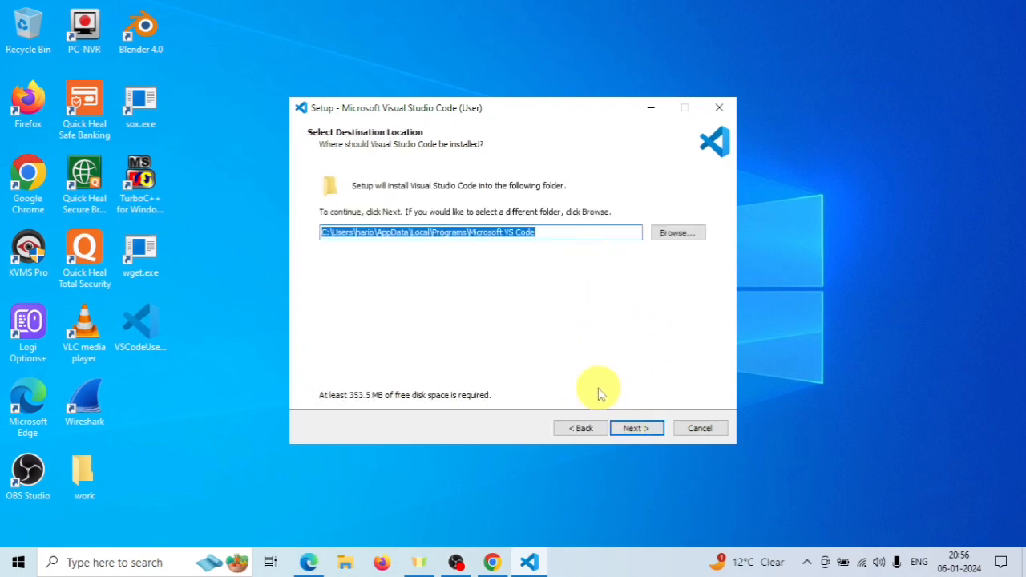
left_click(625, 429)
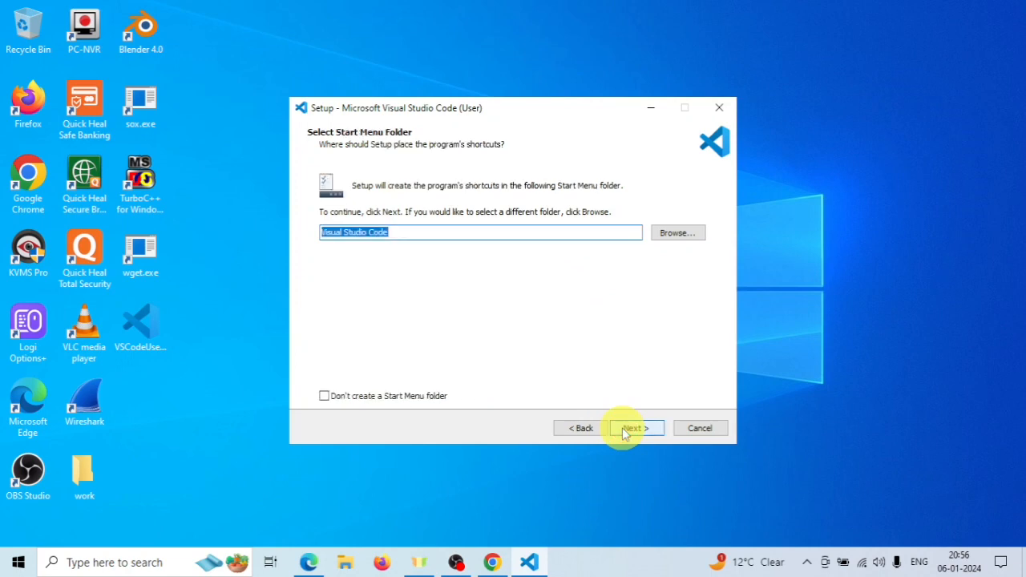
left_click(632, 430)
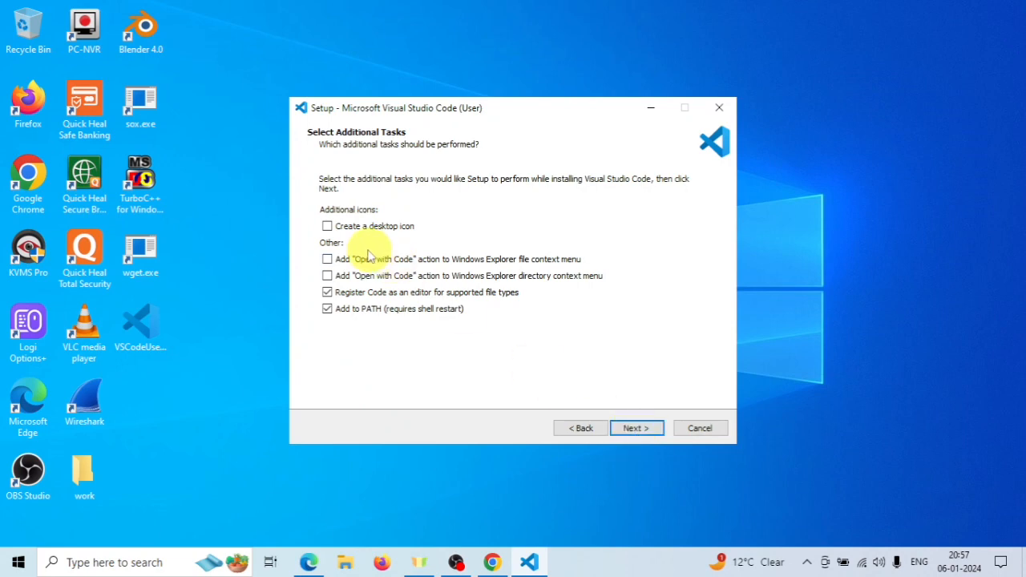
Enable the desktop icon option, install Visual Studio Code, and finish setup with Launch Visual Studio Code enabled.
left_click(330, 229)
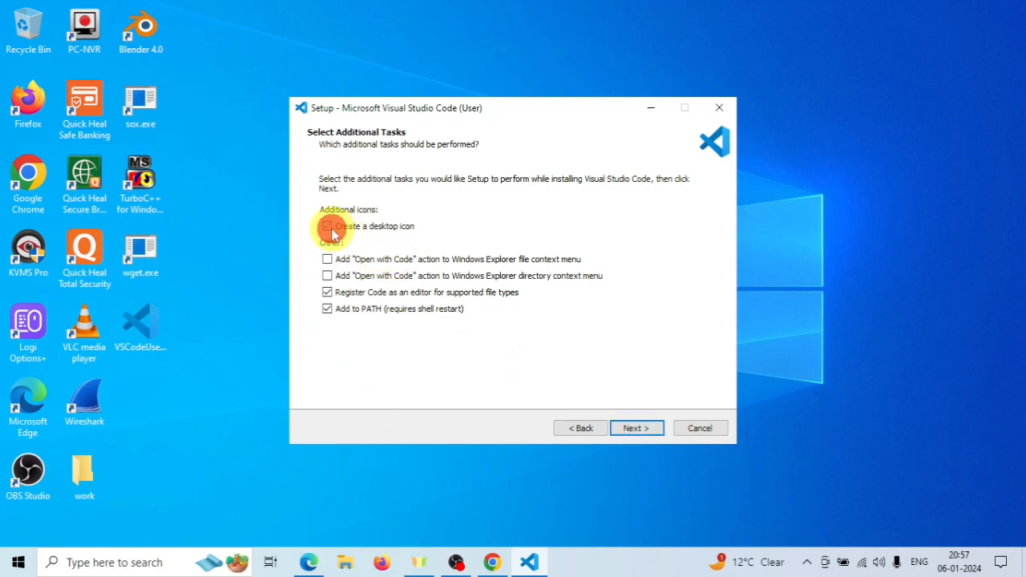
left_click(632, 429)
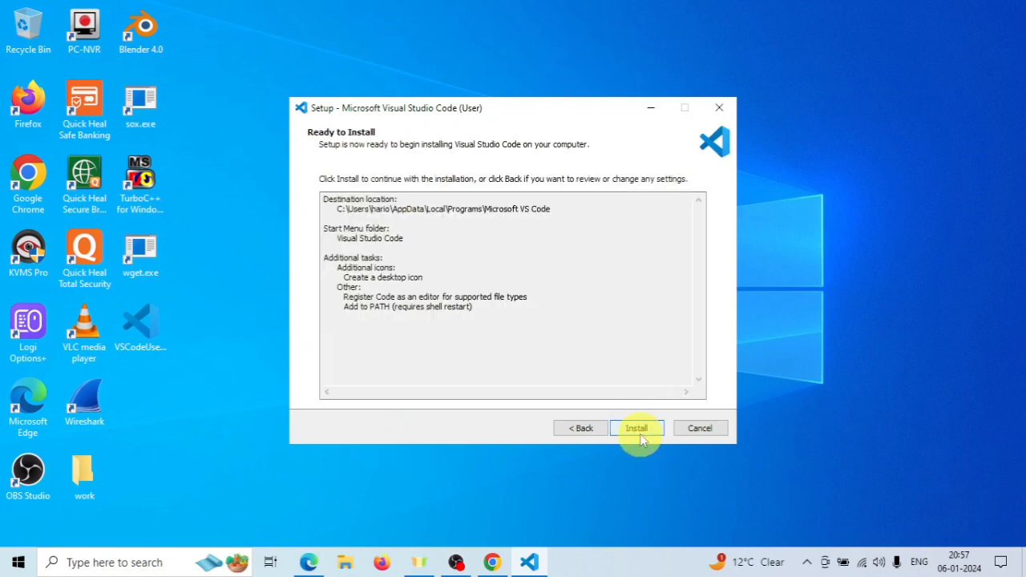
left_click(638, 429)
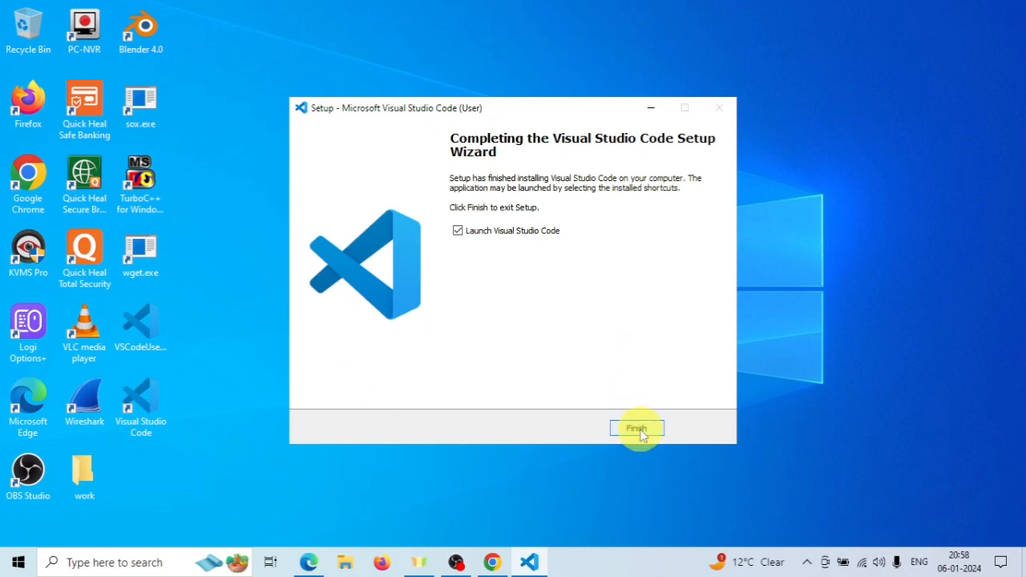
left_click(637, 429)
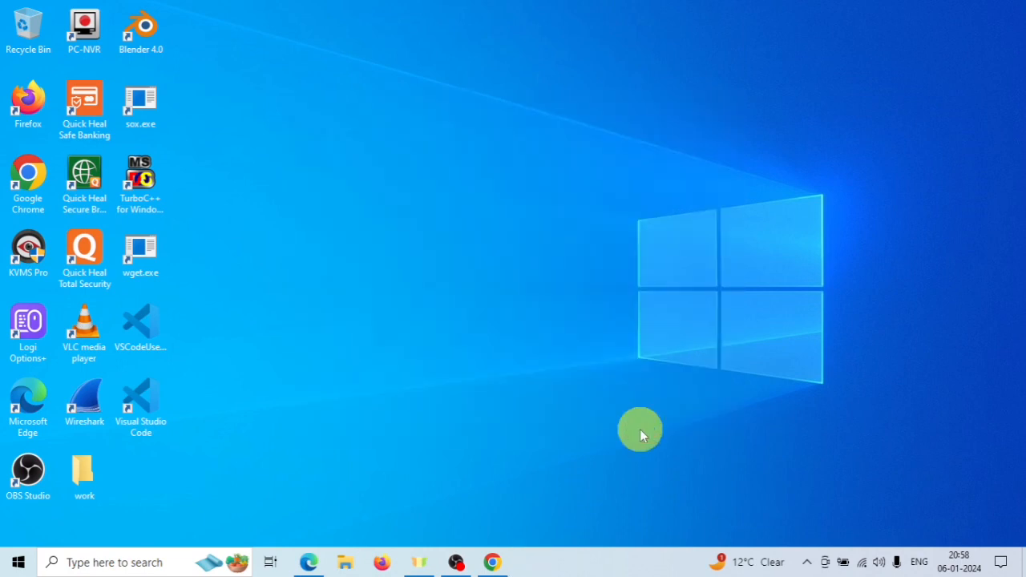
Switch to Chrome, open the GCC on Windows page in the VS Code C++ documentation, and review its prerequisites.
left_click(505, 565)
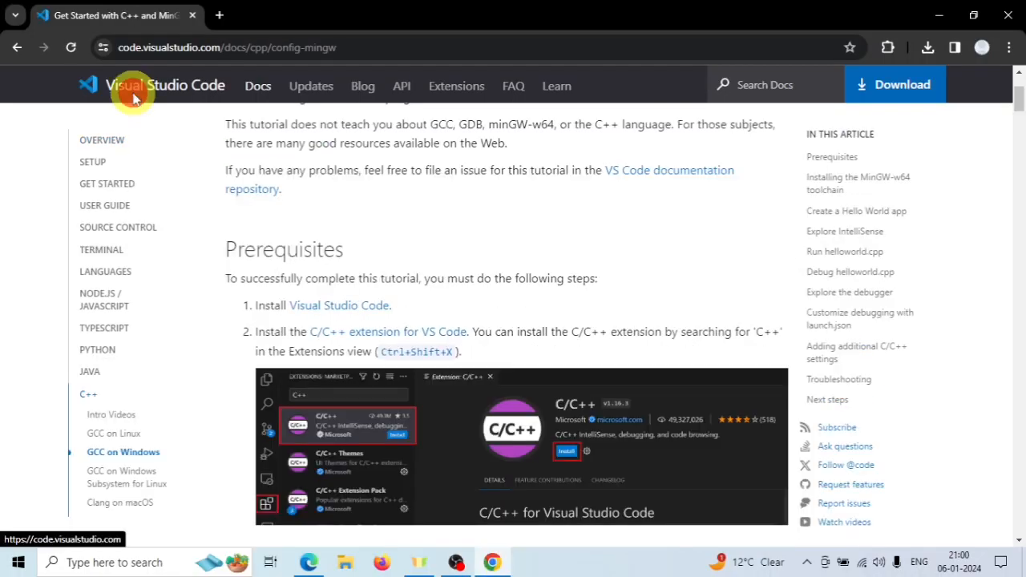
left_click(132, 94)
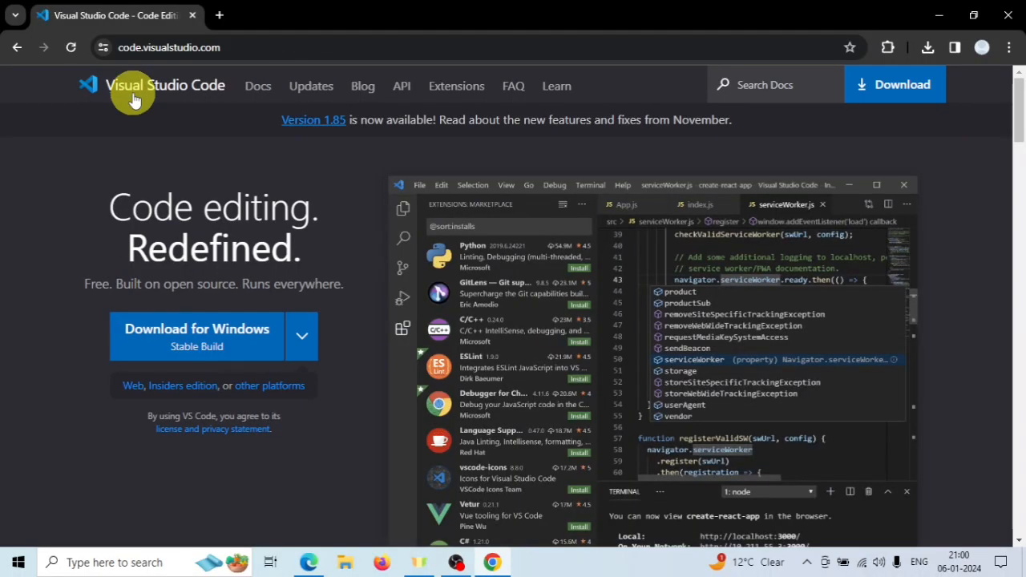
left_click(258, 88)
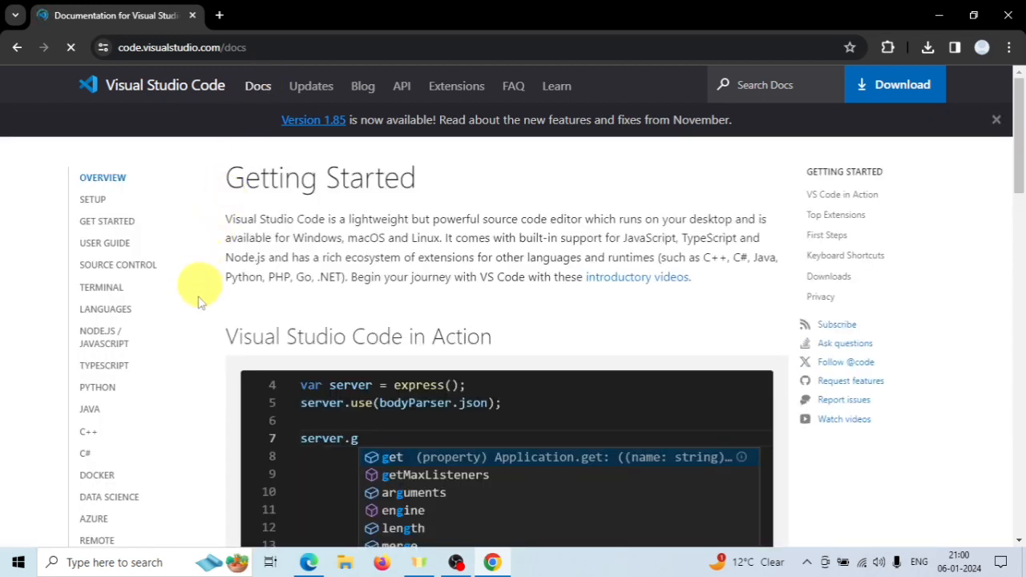
left_click(89, 437)
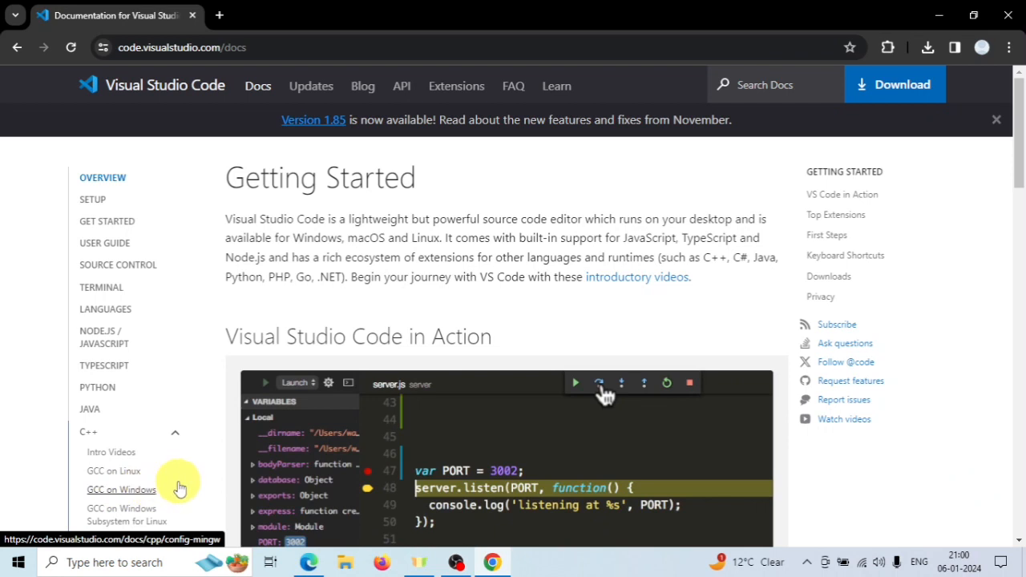
left_click(144, 490)
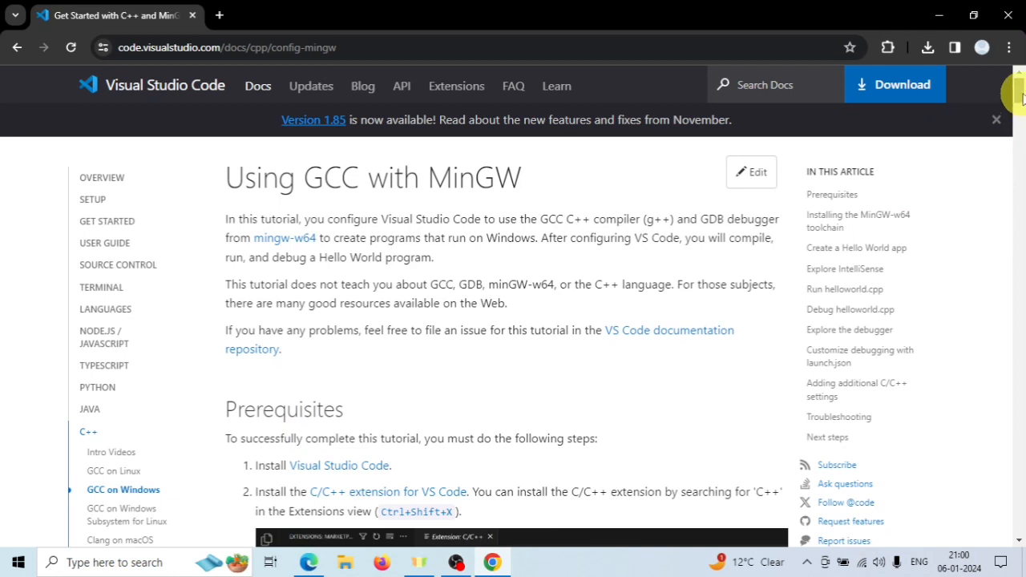
scroll(1020, 104, "down", 1)
scroll(1018, 96, "up", 1)
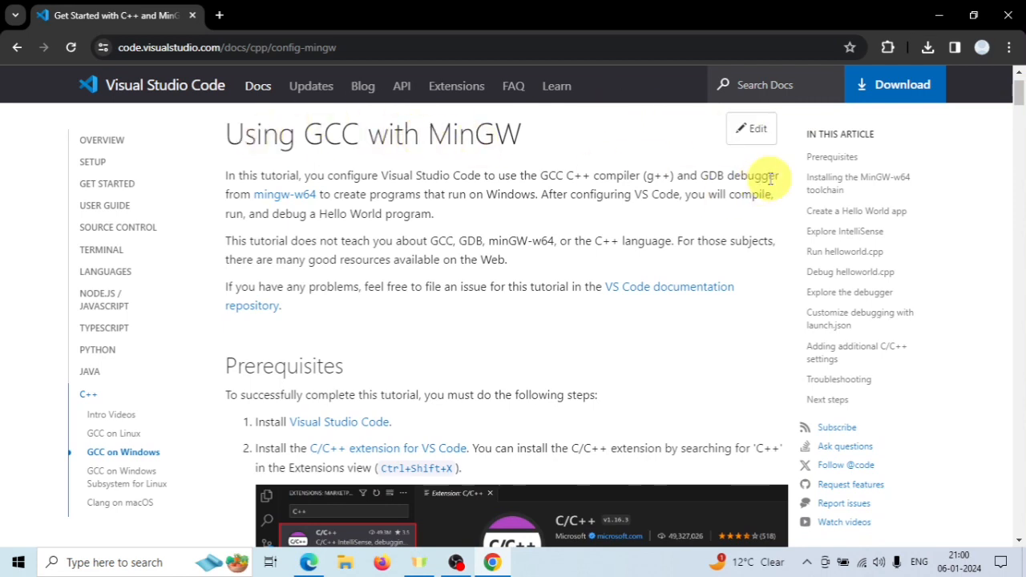
scroll(1012, 101, "down", 2)
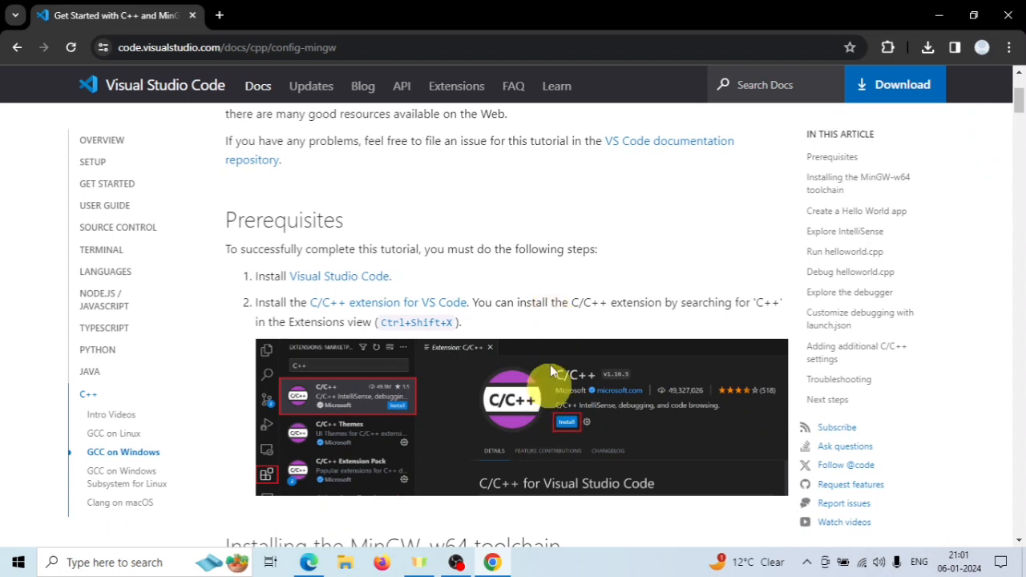
Switch to Visual Studio Code by finding and launching it from Windows search.
left_click(8, 569)
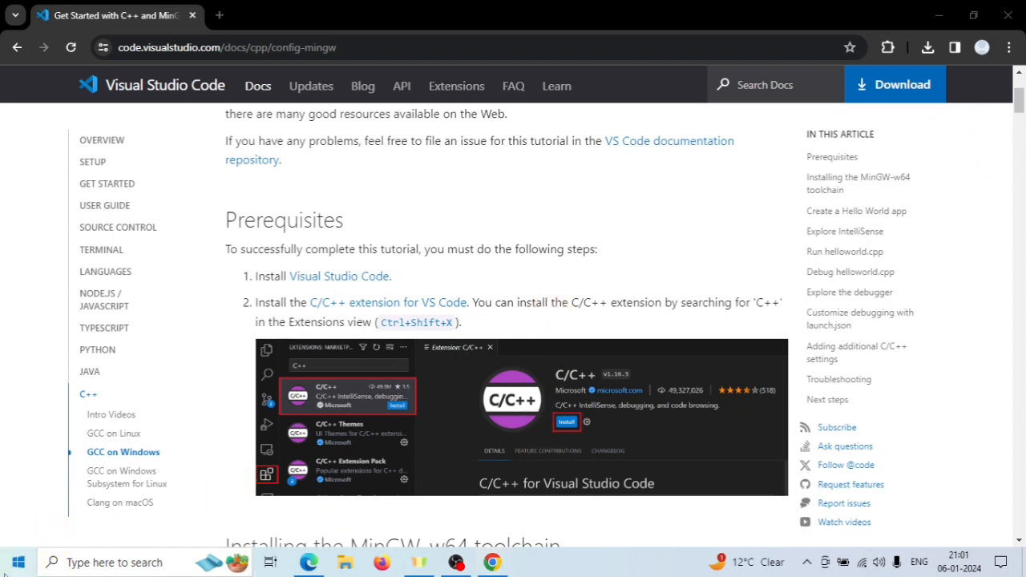
type("v")
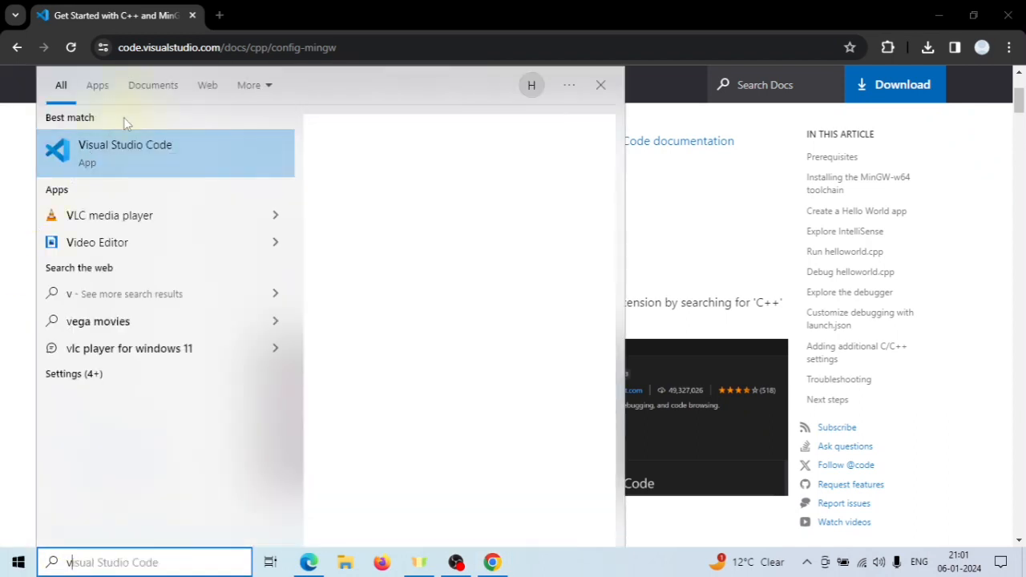
left_click(133, 140)
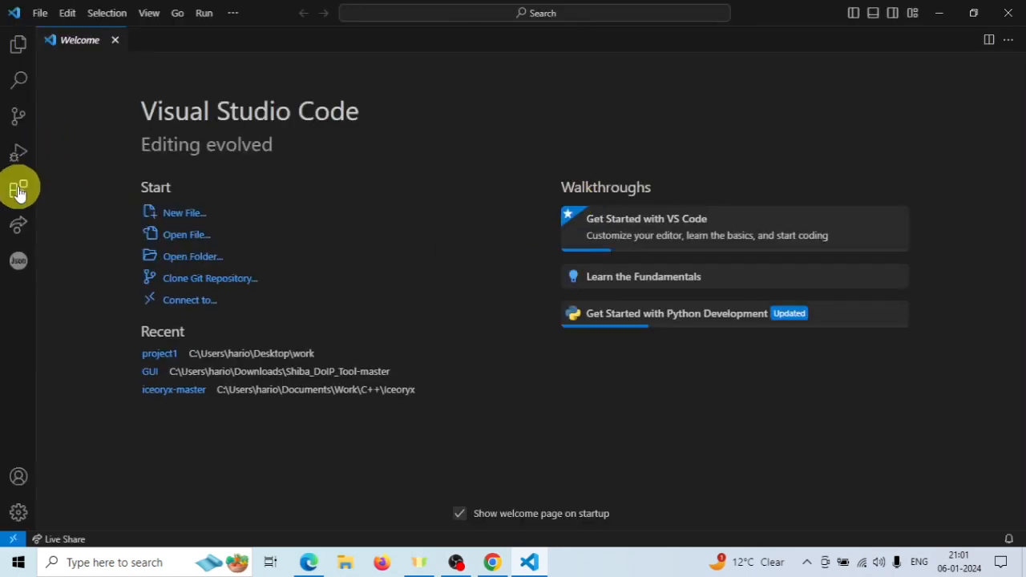
Search the extensions marketplace for "c++", install Microsoft's C/C++ extension, and view its prerequisites.
left_click(19, 189)
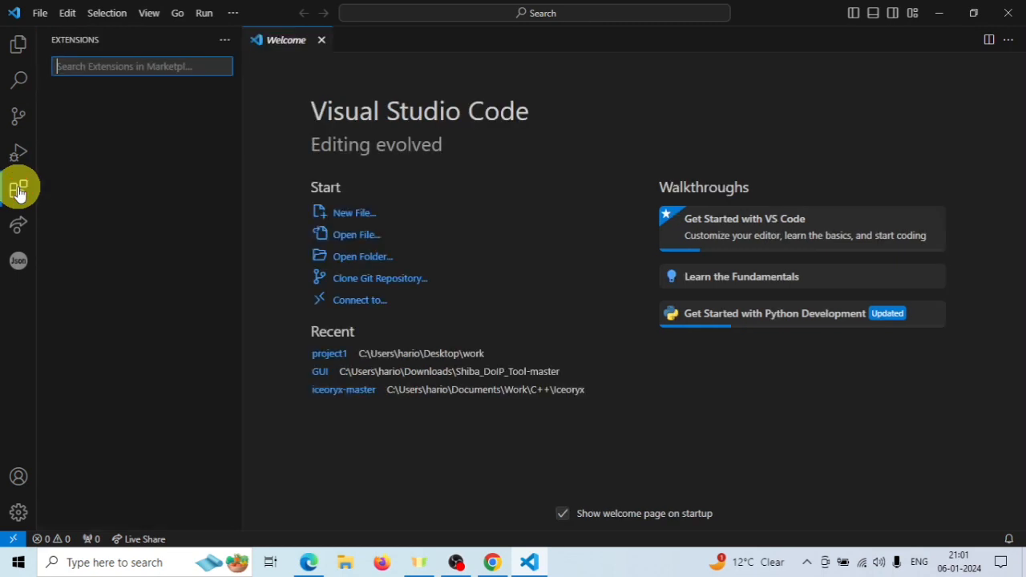
left_click(144, 66)
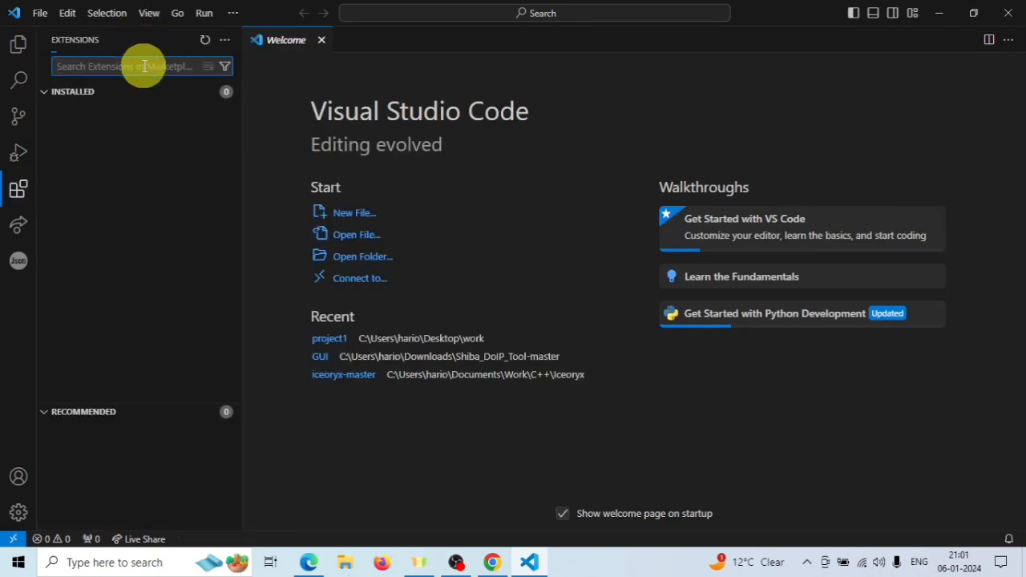
type("c++")
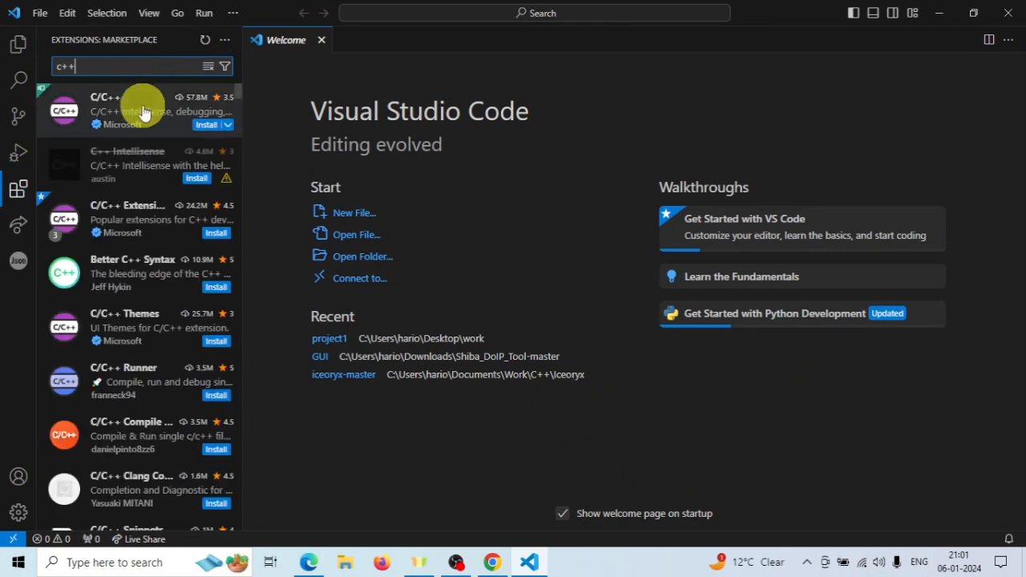
mouse_move(141, 108)
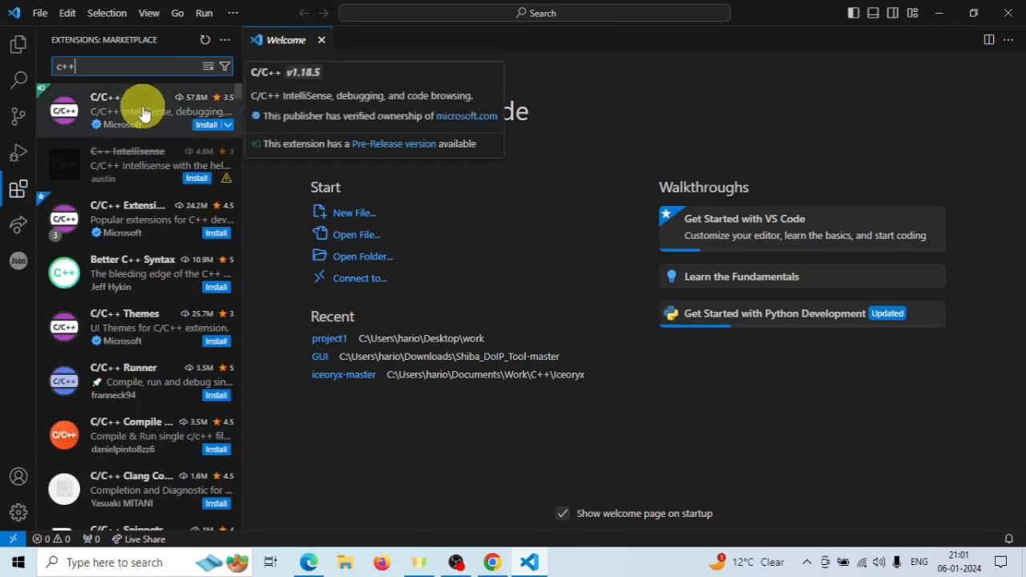
left_click(142, 108)
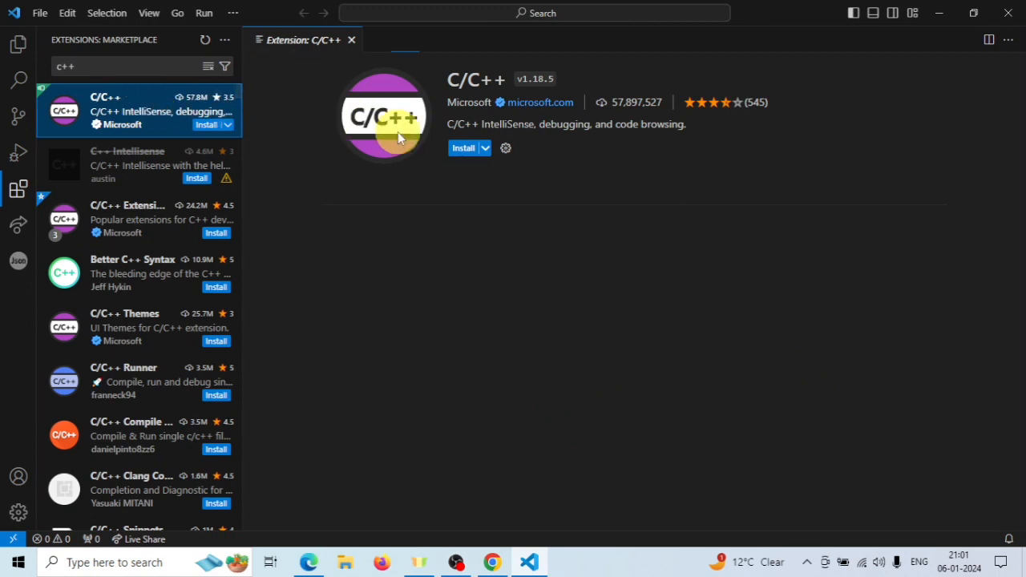
left_click(464, 149)
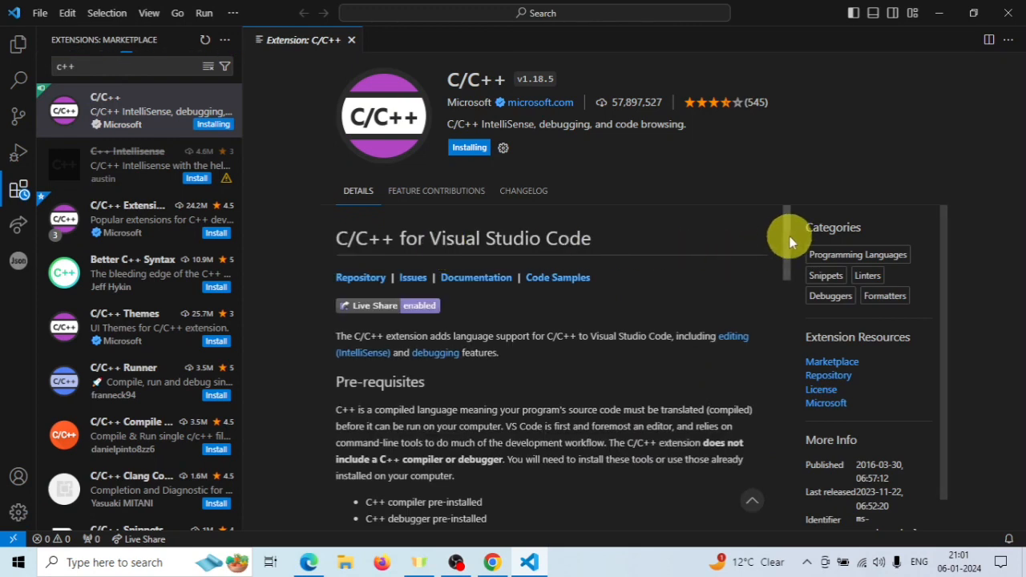
scroll(528, 420, "down", 2)
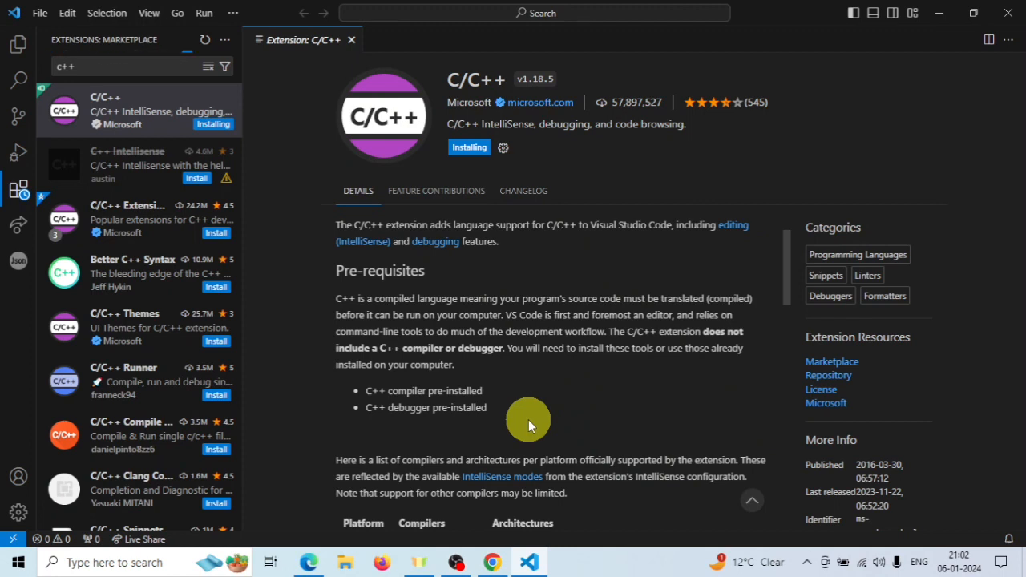
Install Microsoft's C/C++ Extension Pack and check that both it and the C/C++ extension are enabled.
left_click(157, 226)
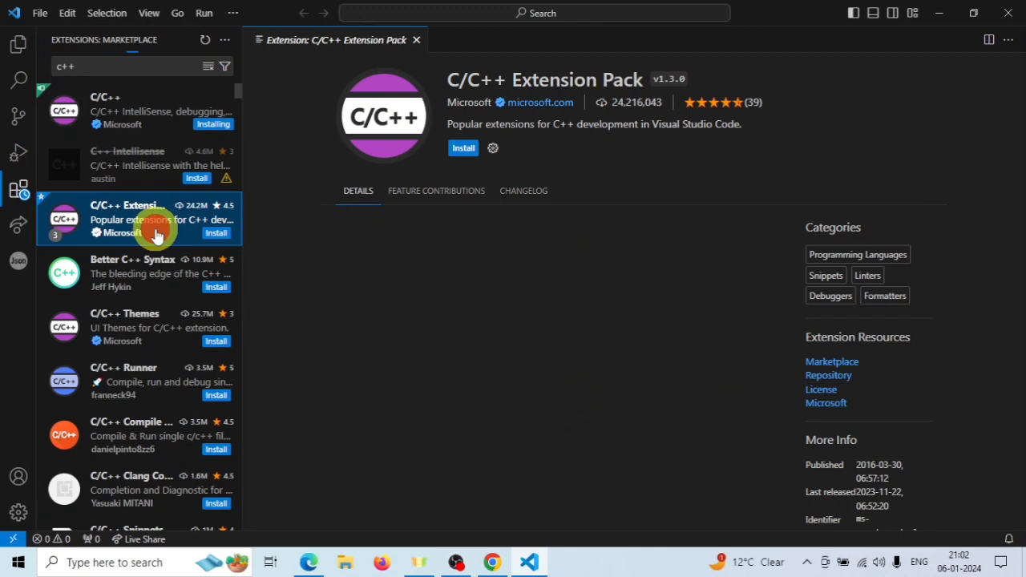
left_click(465, 149)
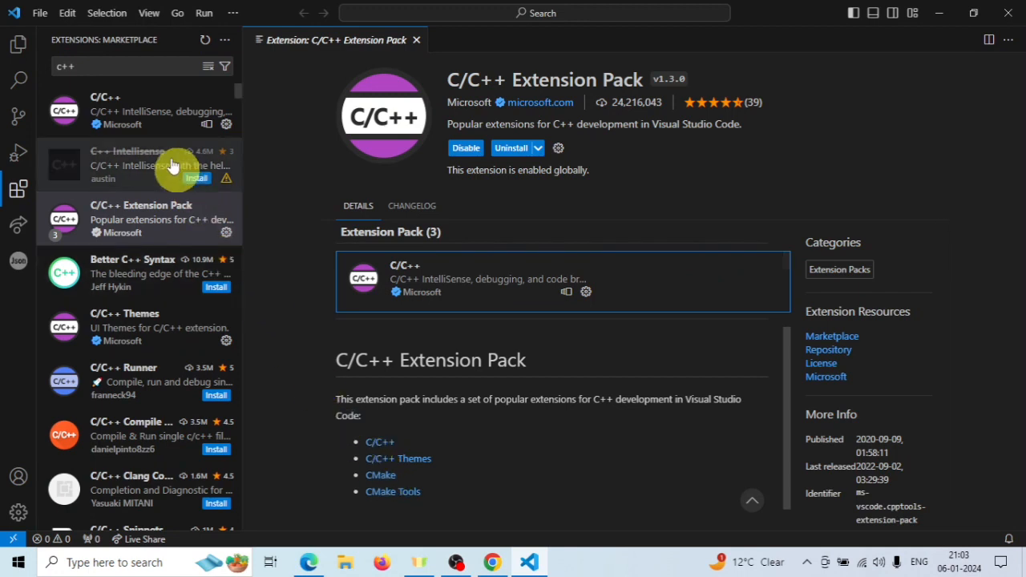
left_click(156, 128)
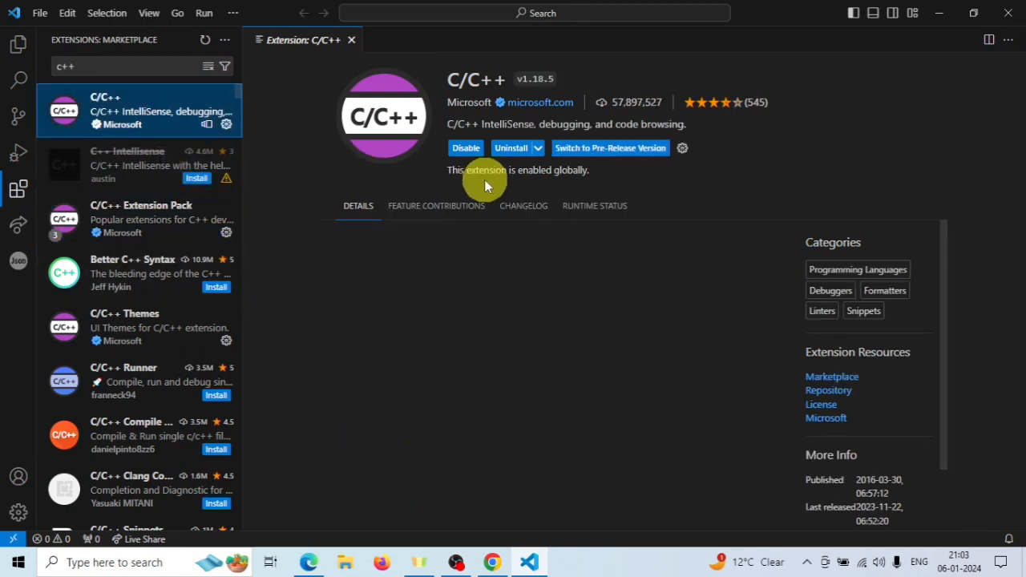
left_click(166, 230)
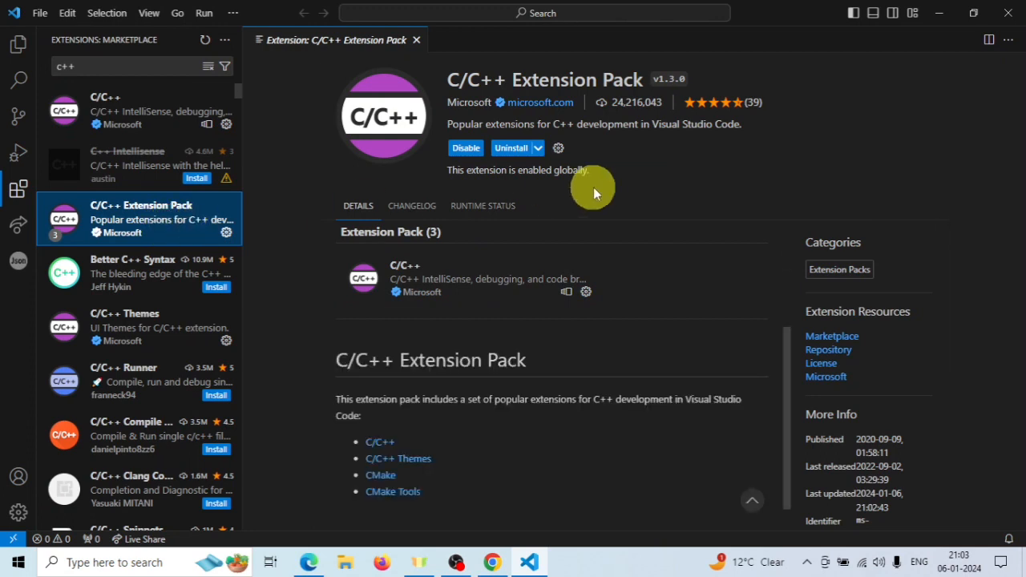
Return to the GCC on Windows documentation in Chrome and download the MSYS2 installer through the direct link in a new tab.
left_click(940, 11)
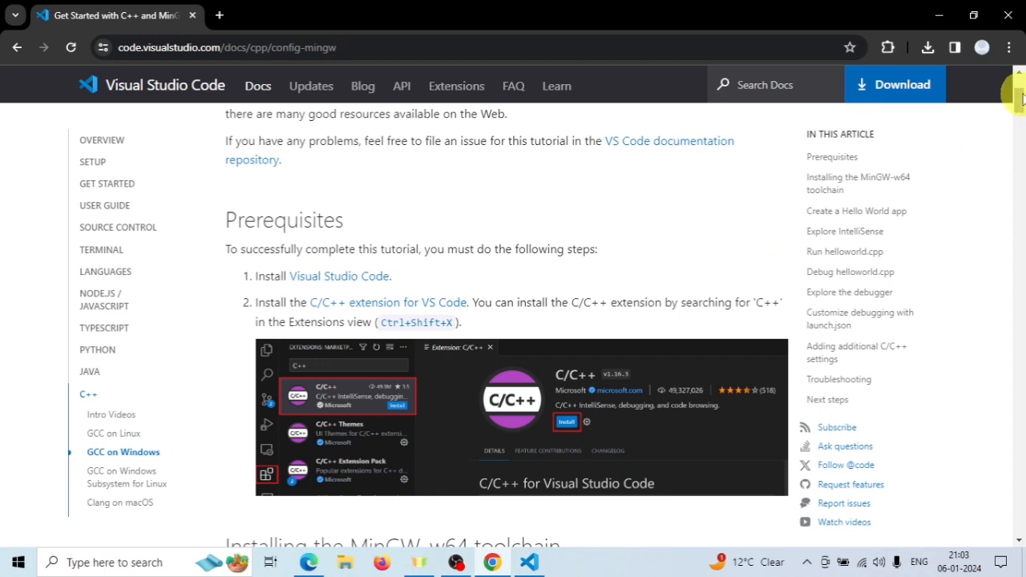
left_click_drag(1018, 96, 1020, 122)
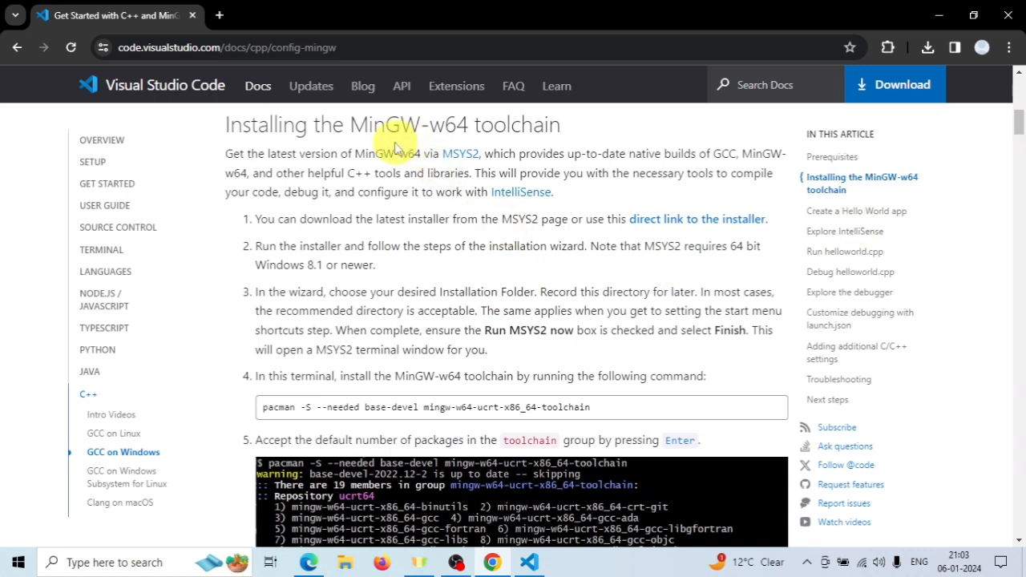
right_click(667, 221)
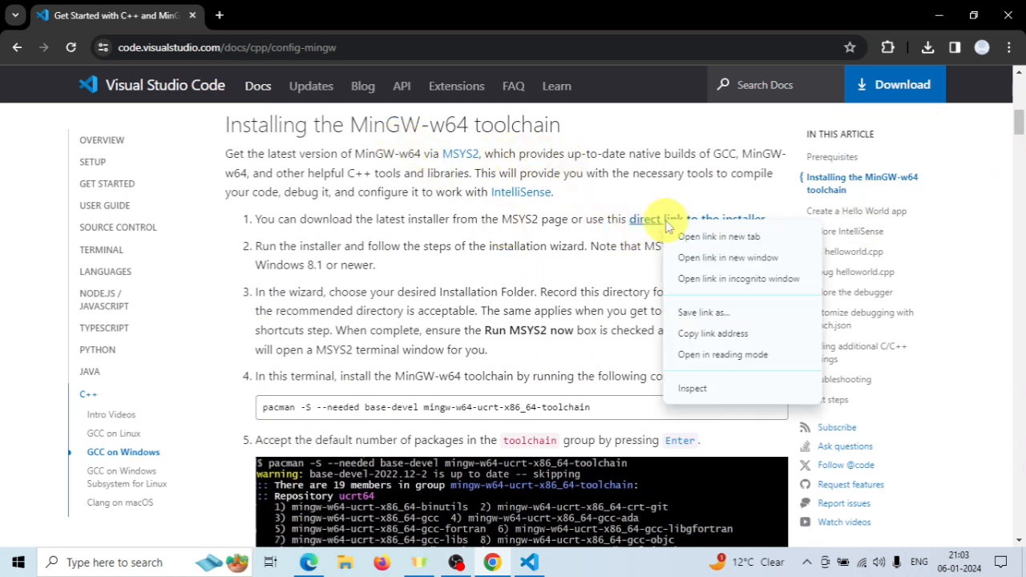
left_click(706, 239)
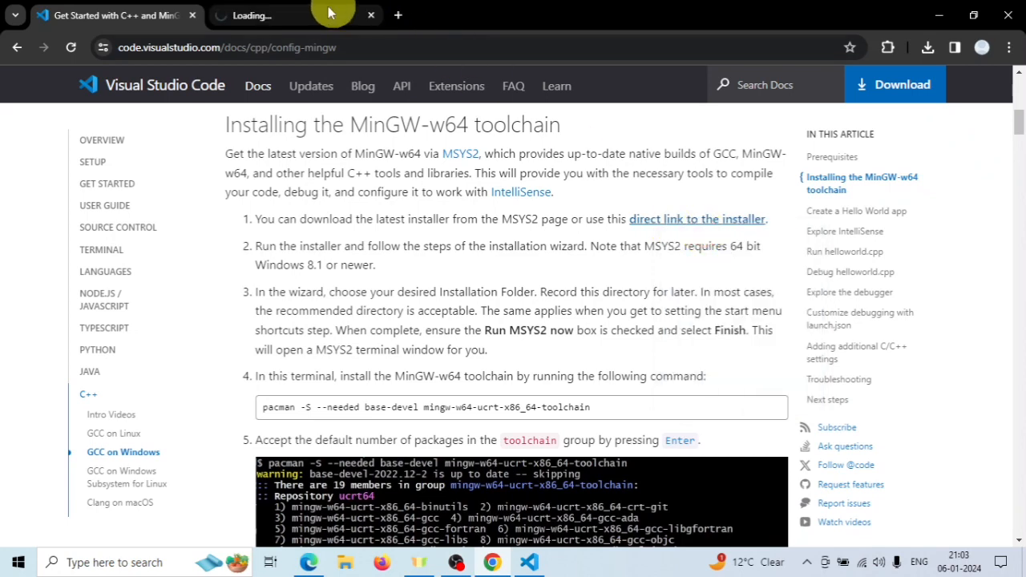
left_click(289, 13)
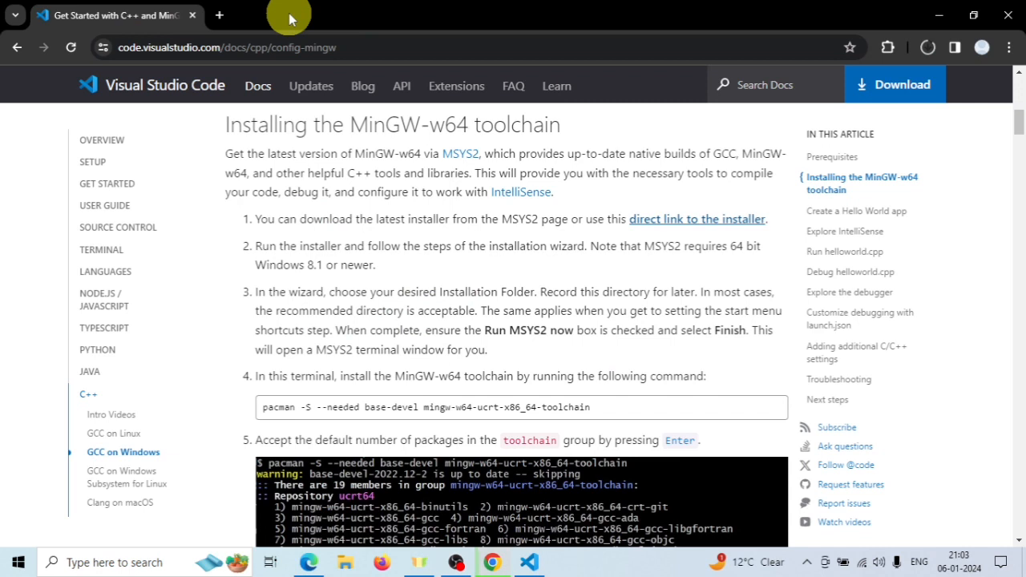
left_click(929, 47)
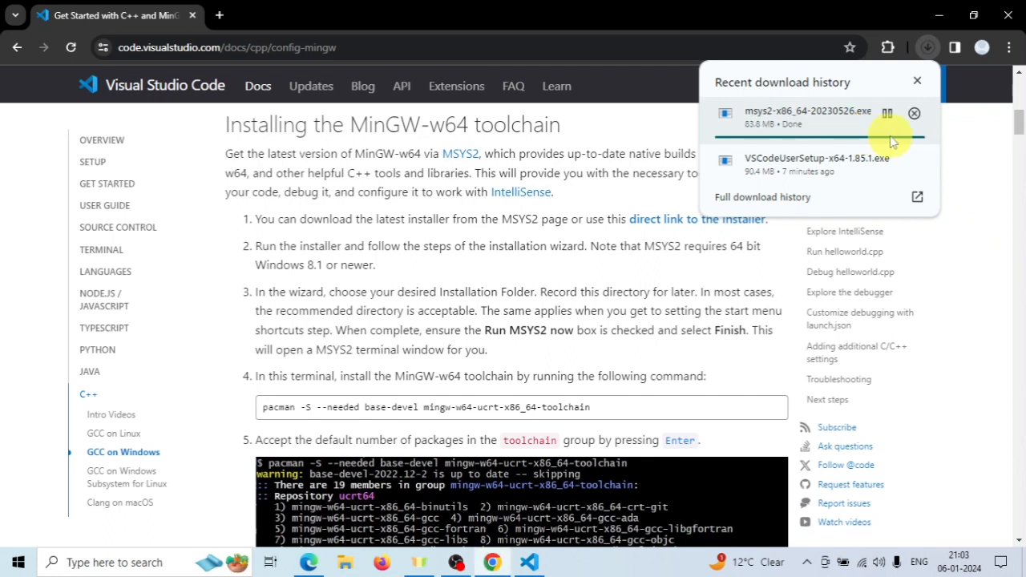
Run the MSYS2 installer from the desktop, installing to C:\msys64 with the MSYS2 Start Menu folder, and finish with Run MSYS2 now enabled.
left_click(943, 10)
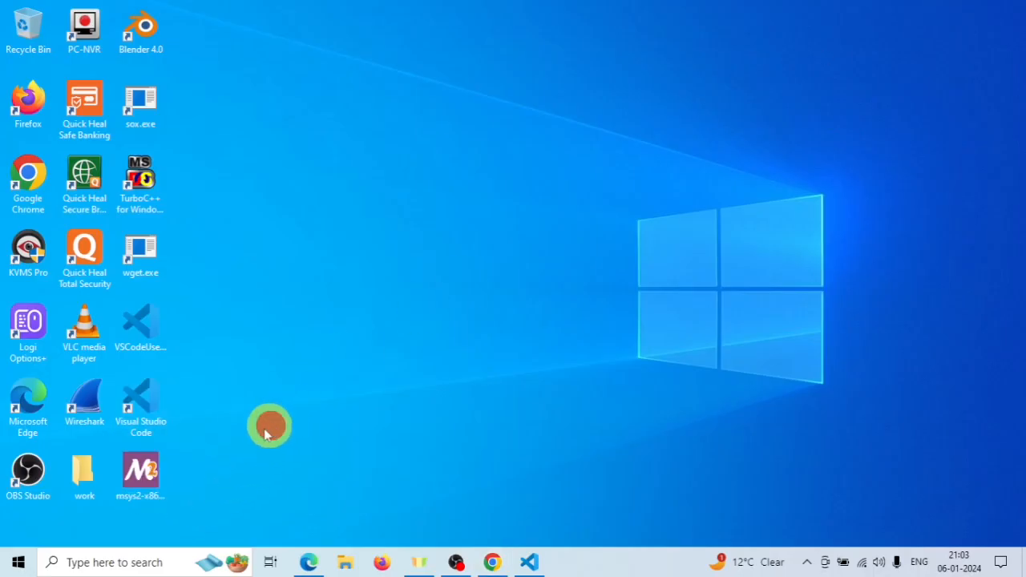
double_click(141, 481)
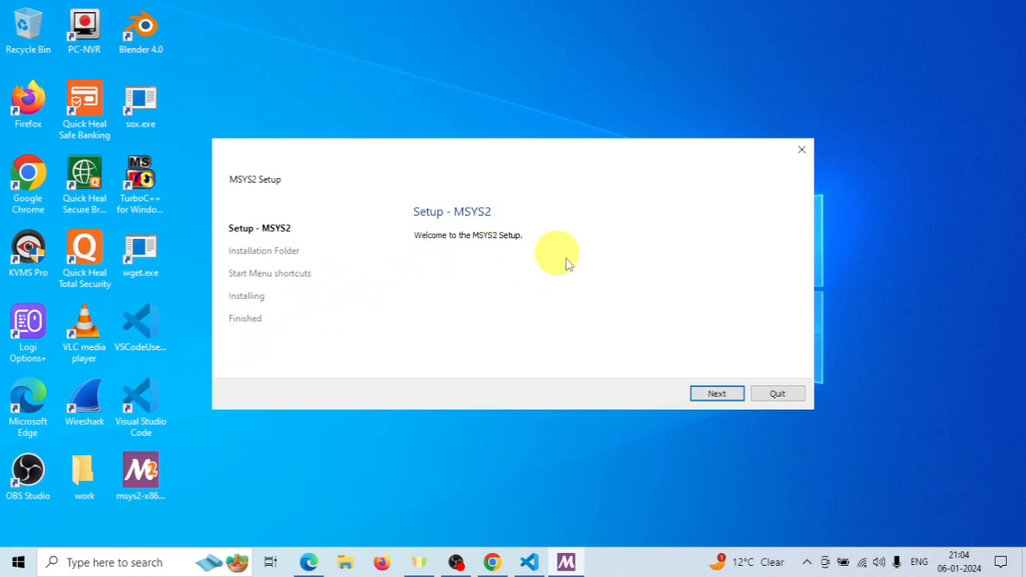
left_click(710, 393)
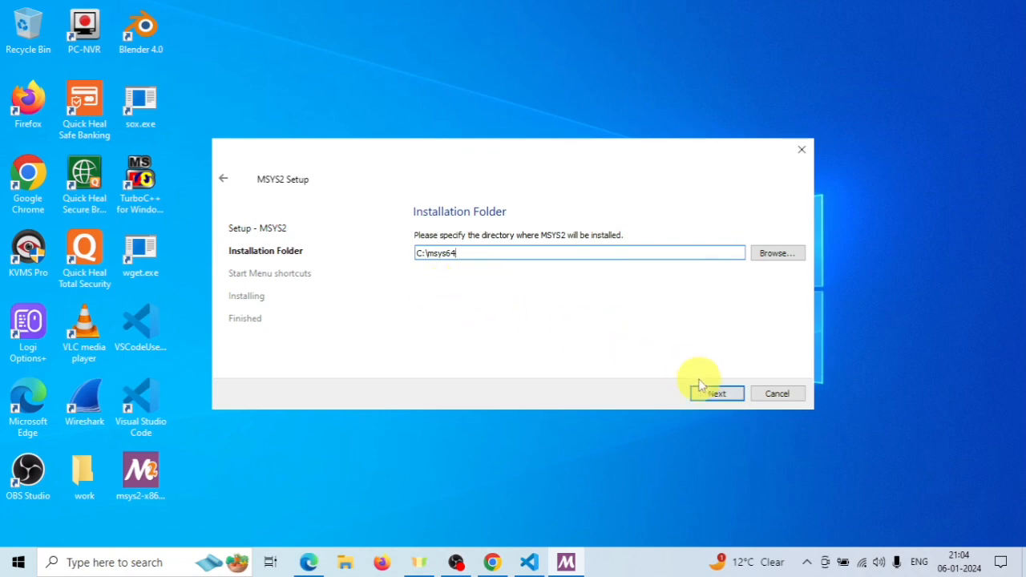
left_click(717, 394)
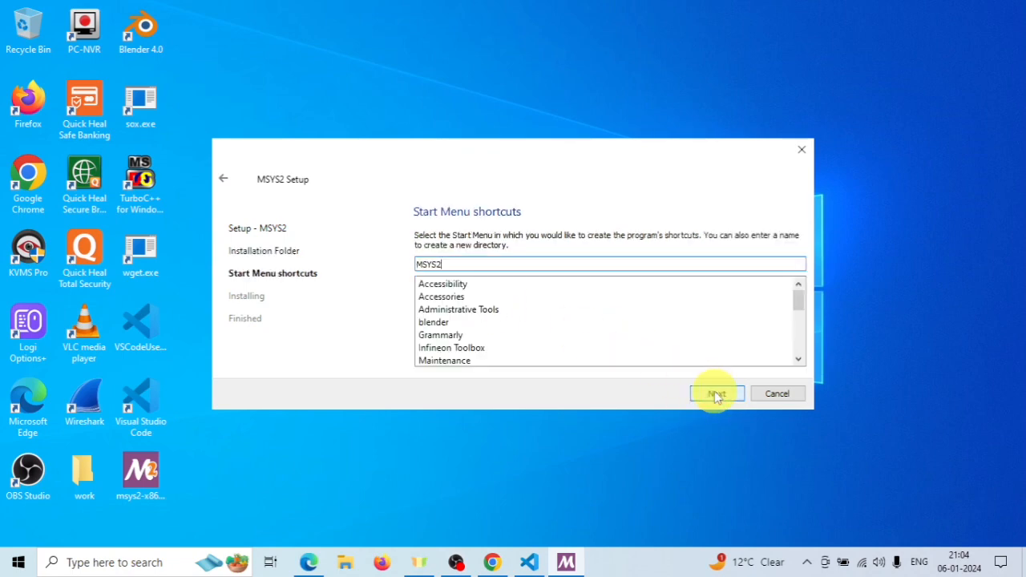
left_click(717, 394)
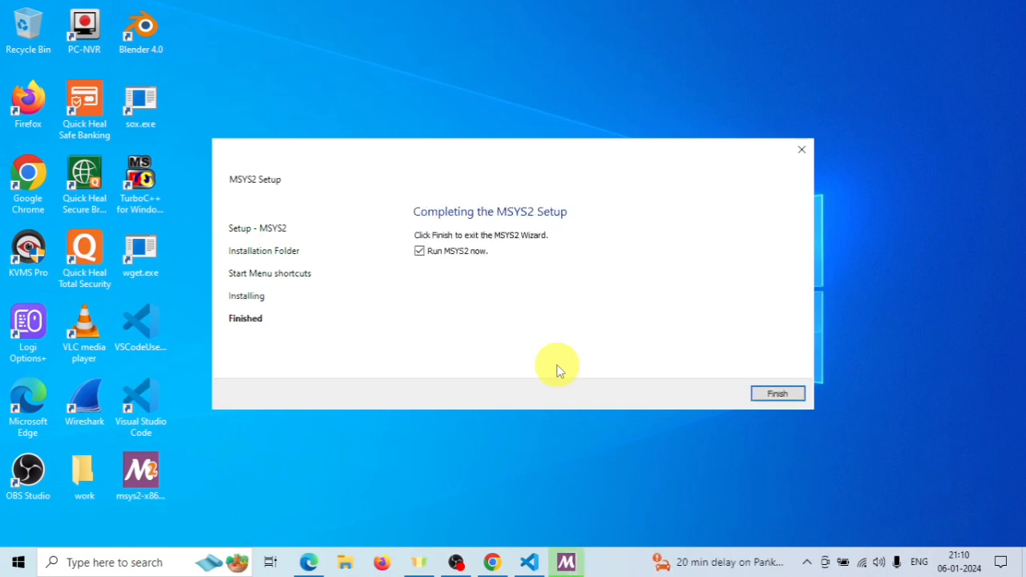
left_click(774, 393)
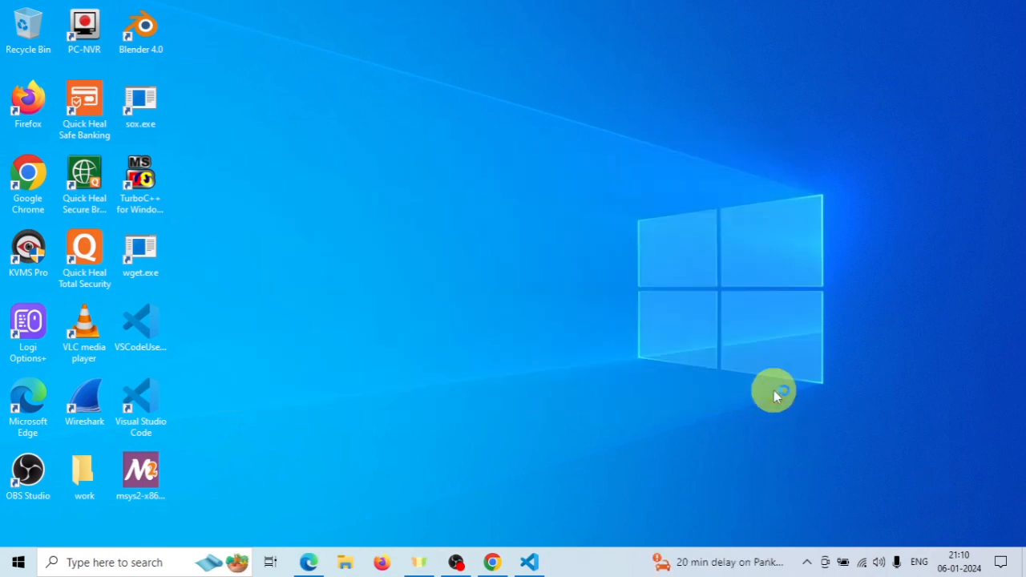
left_click(598, 109)
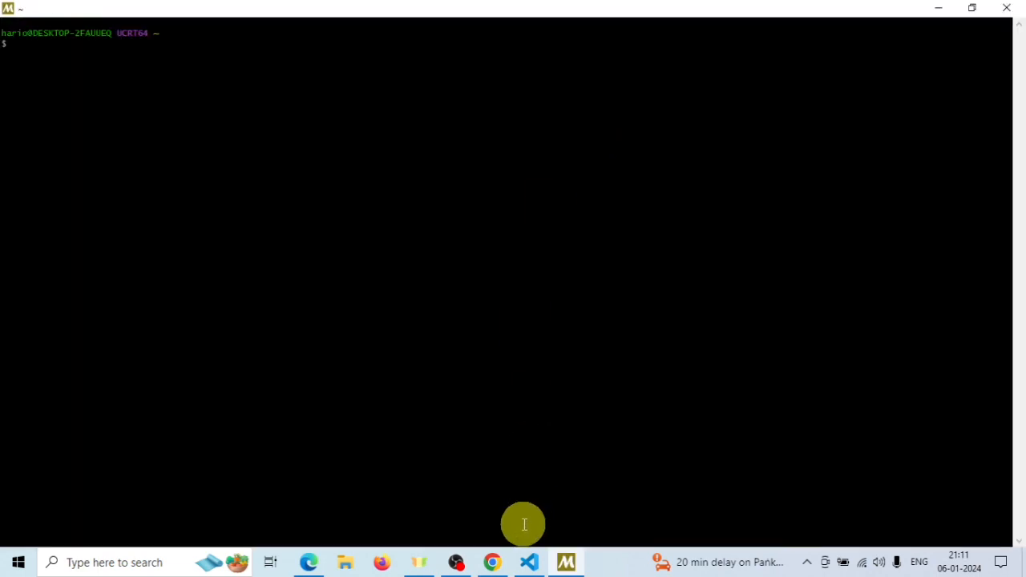
Copy "pacman -S --needed base-devel mingw-w64-ucrt-x86_64-toolchain" from the documentation in Chrome and run it in the MSYS2 terminal.
left_click(494, 563)
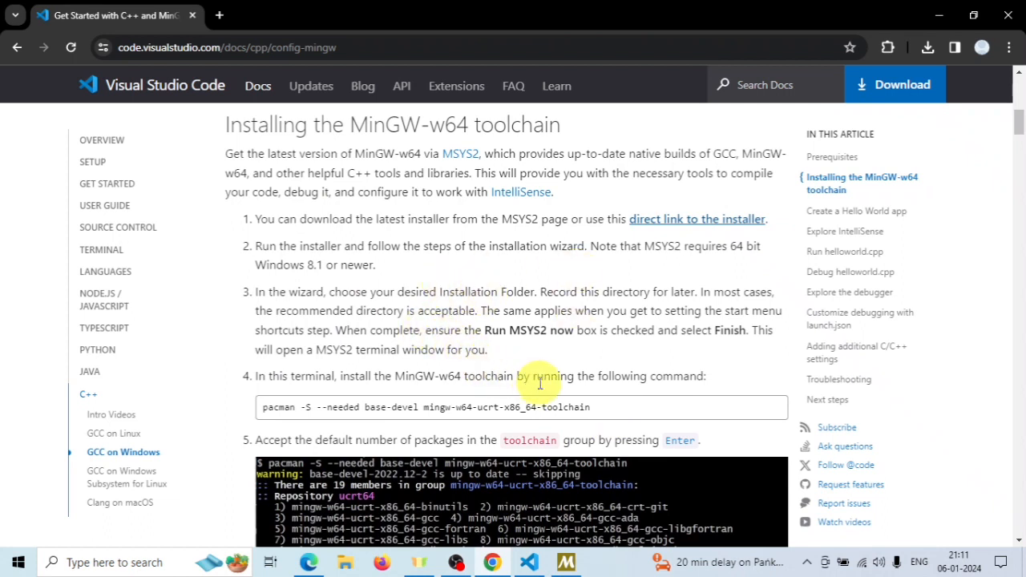
left_click_drag(591, 407, 263, 405)
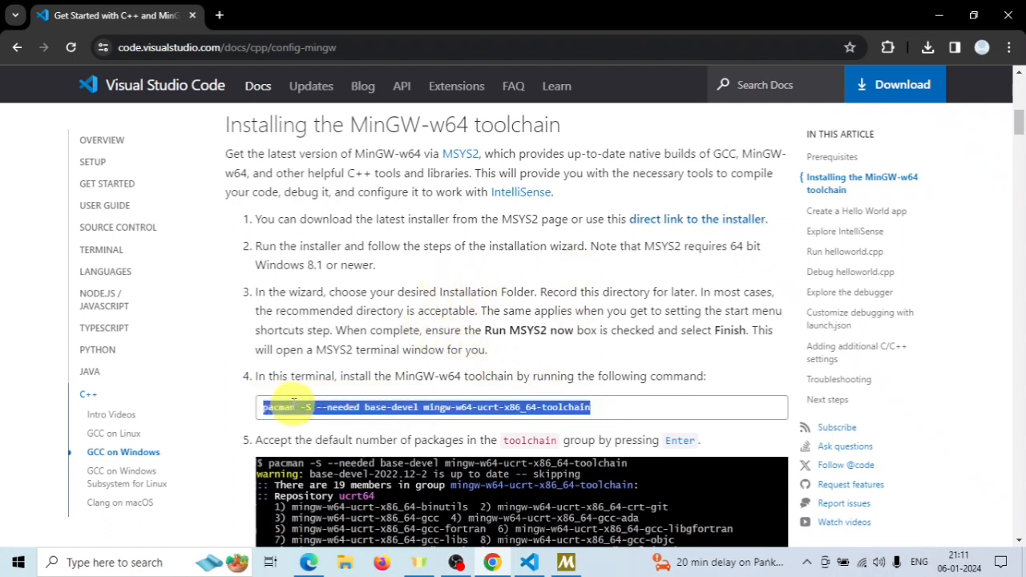
right_click(293, 403)
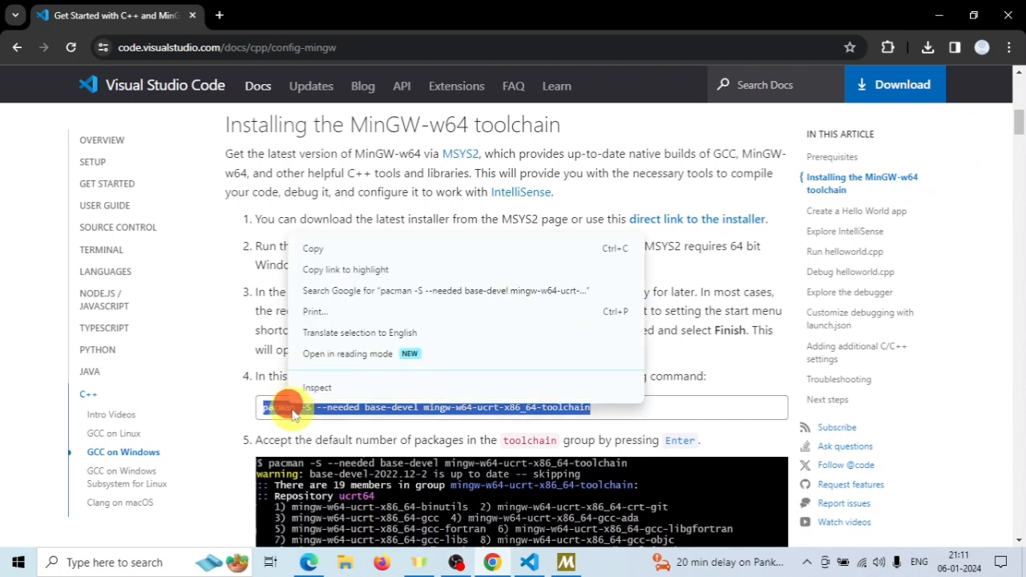
left_click(348, 249)
left_click(947, 14)
right_click(626, 181)
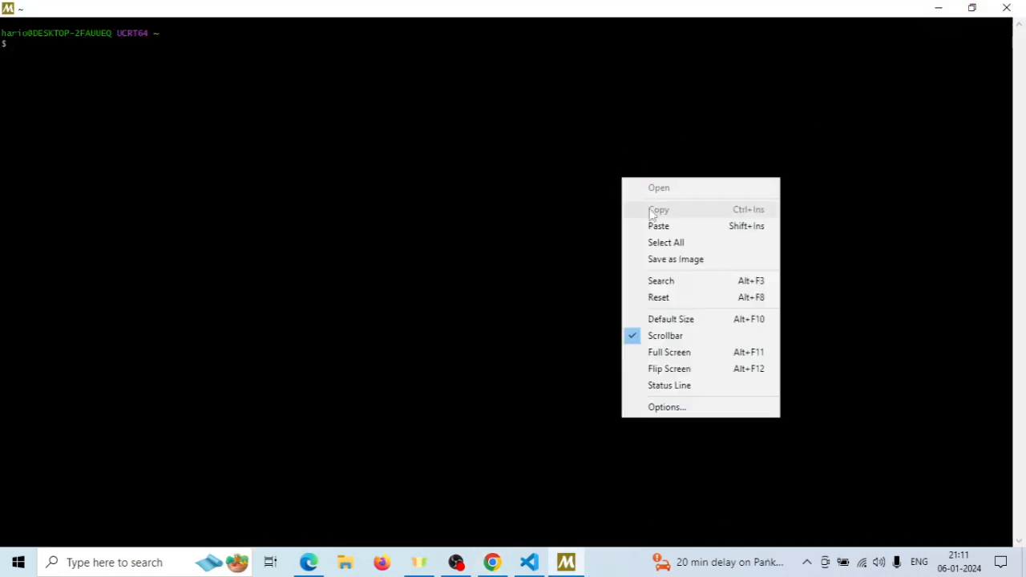
left_click(658, 222)
key("Return")
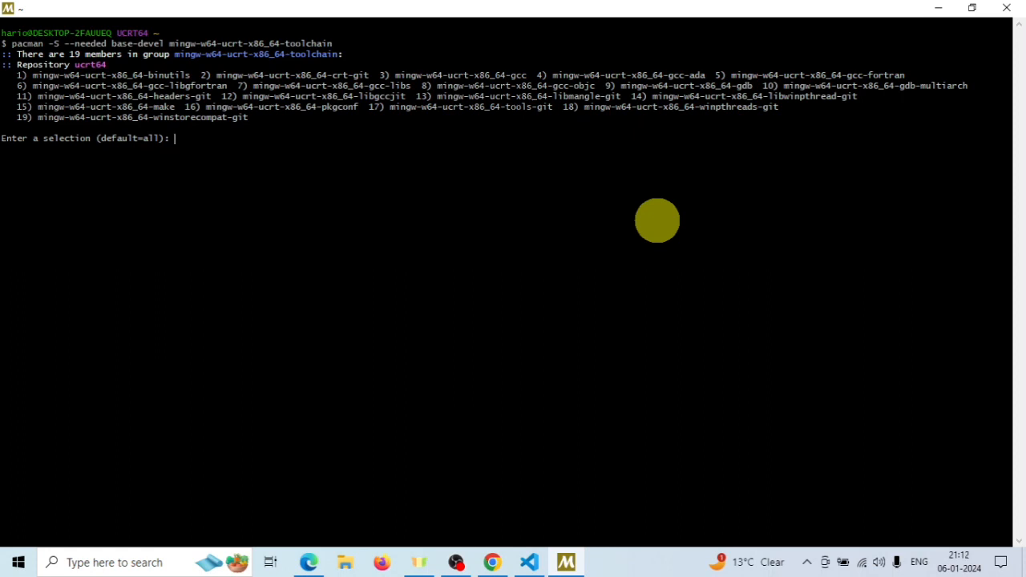
Consult the next documentation steps, then accept the default toolchain package selection in the MSYS2 terminal and confirm the installation with Y.
left_click(496, 563)
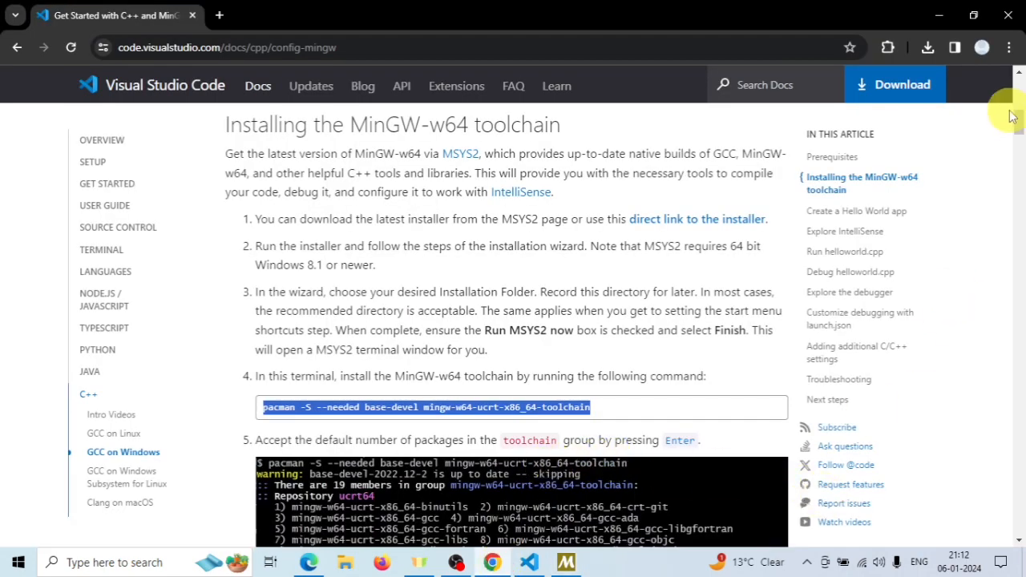
scroll(1012, 116, "down", 3)
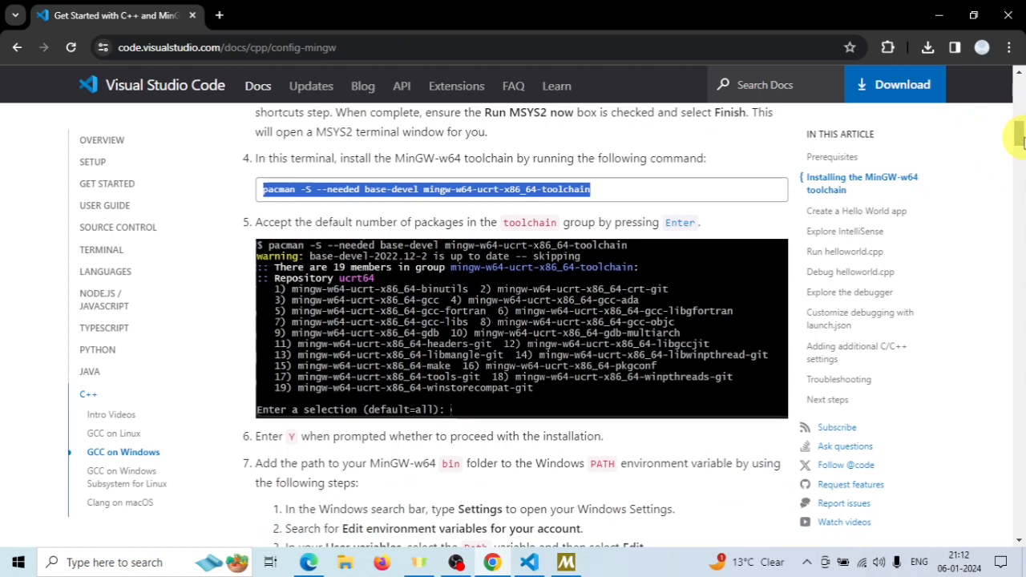
left_click(942, 15)
key("Return")
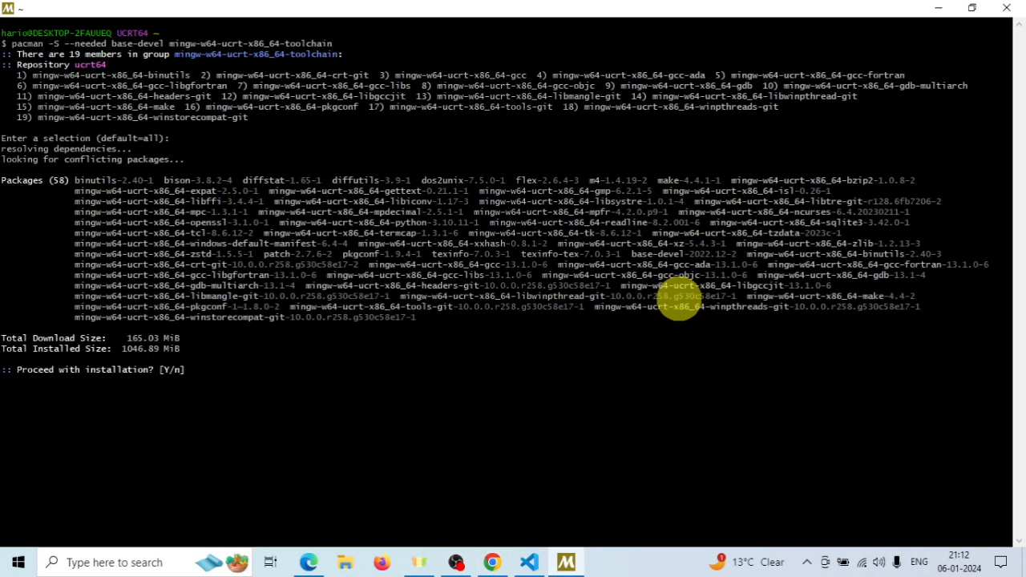
type("Y")
key("Return")
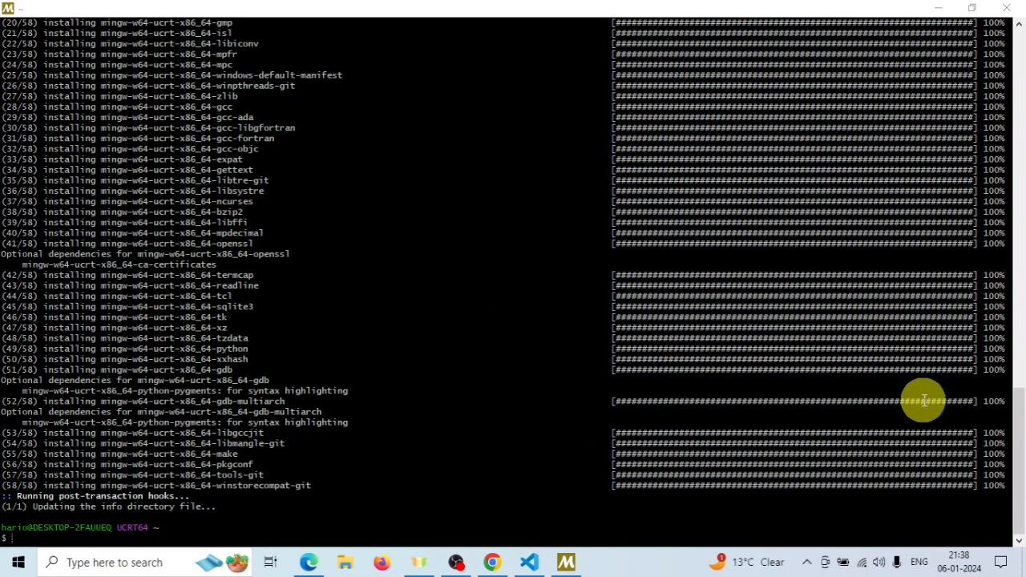
Switch to Chrome and copy the MinGW-w64 path C:\msys64\ucrt64\bin from the documentation's PATH environment variable instructions.
left_click(493, 562)
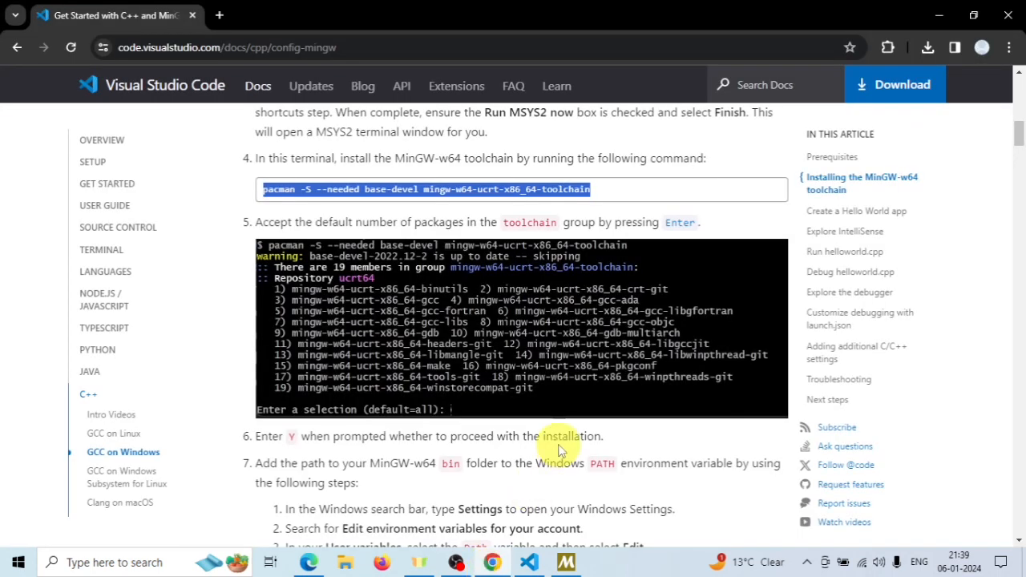
left_click_drag(1019, 132, 1019, 144)
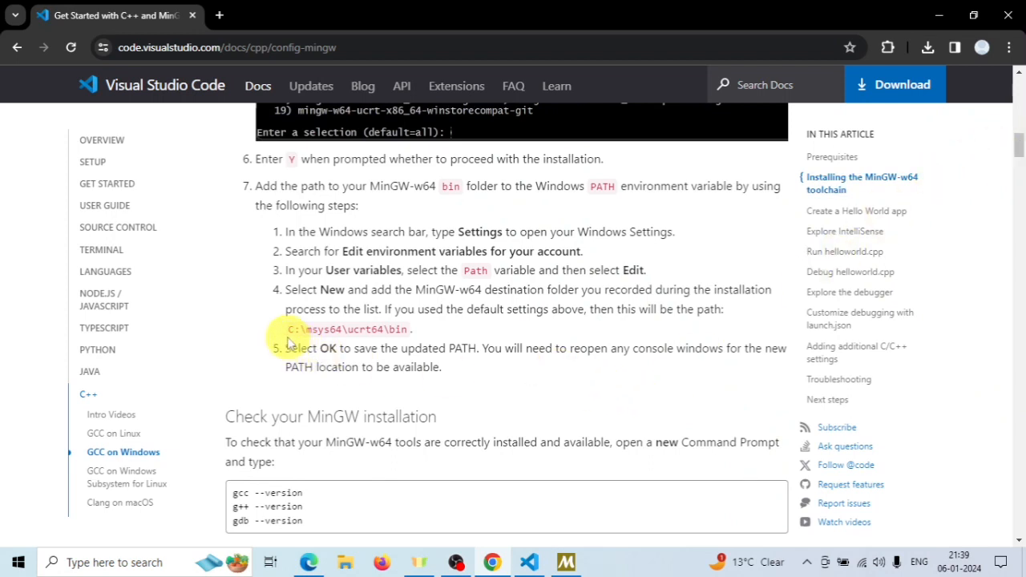
left_click_drag(287, 329, 410, 332)
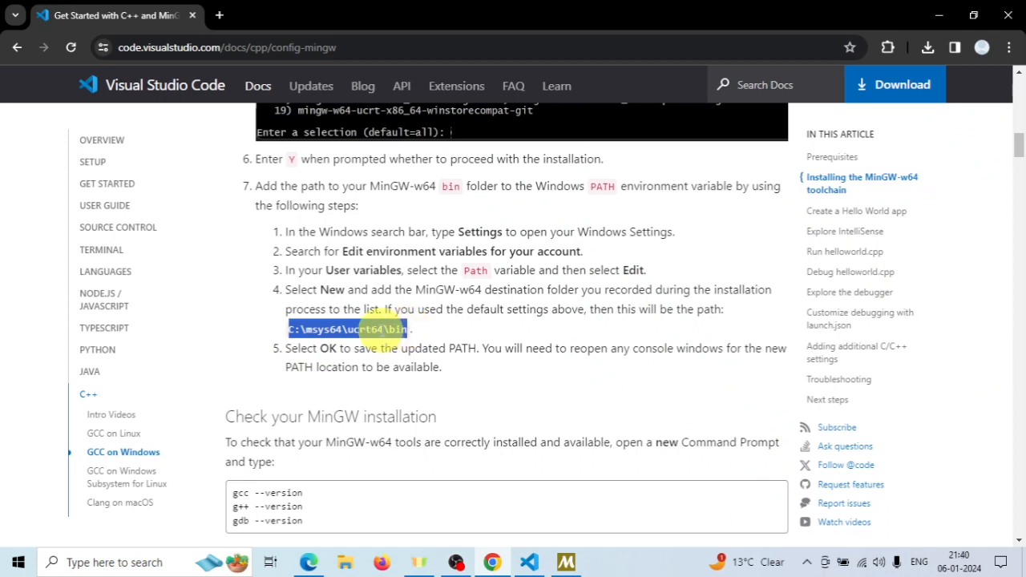
right_click(377, 330)
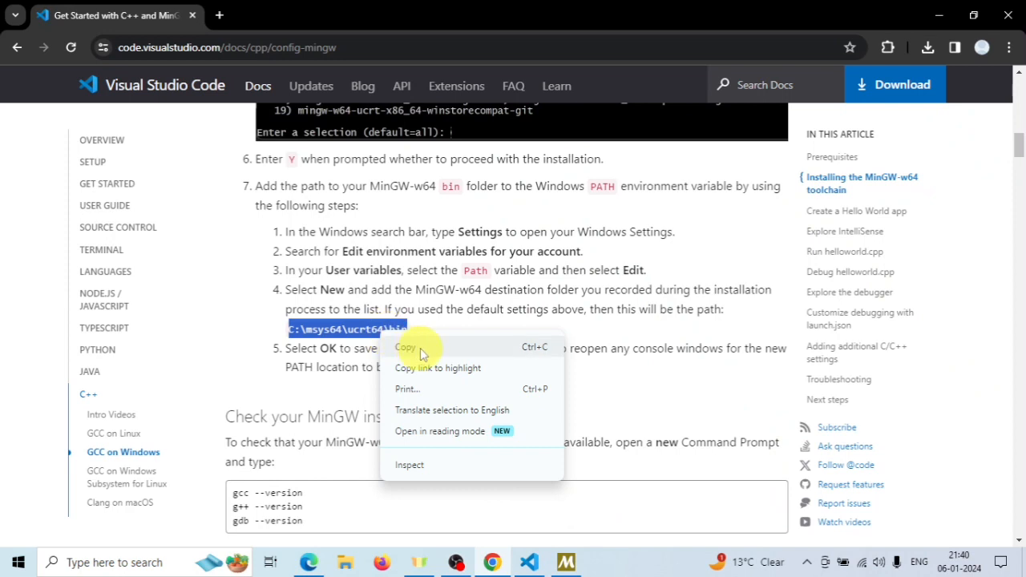
left_click(406, 348)
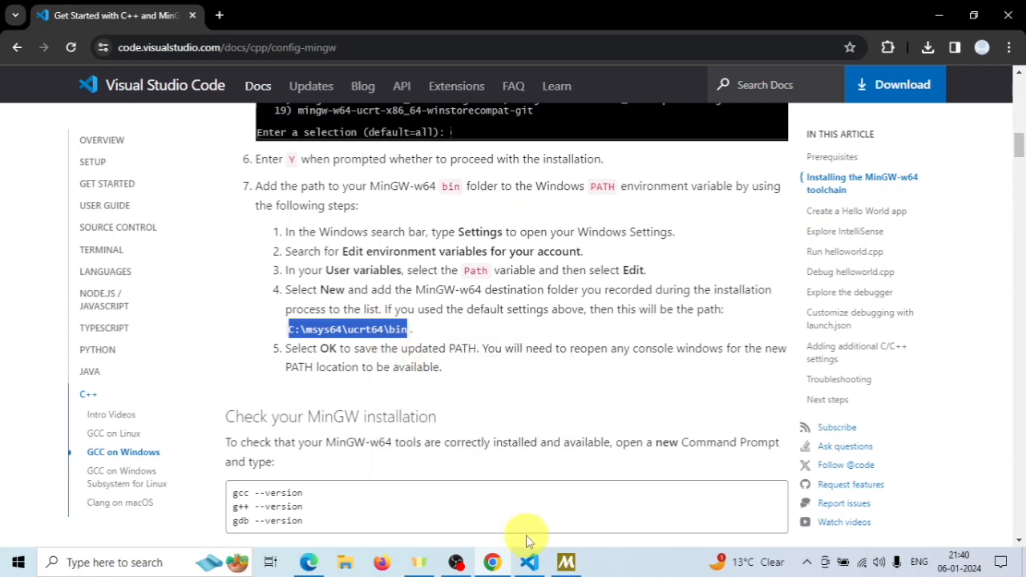
Open Windows Settings, search for "edit en", and open Edit environment variables for your account.
mouse_move(568, 561)
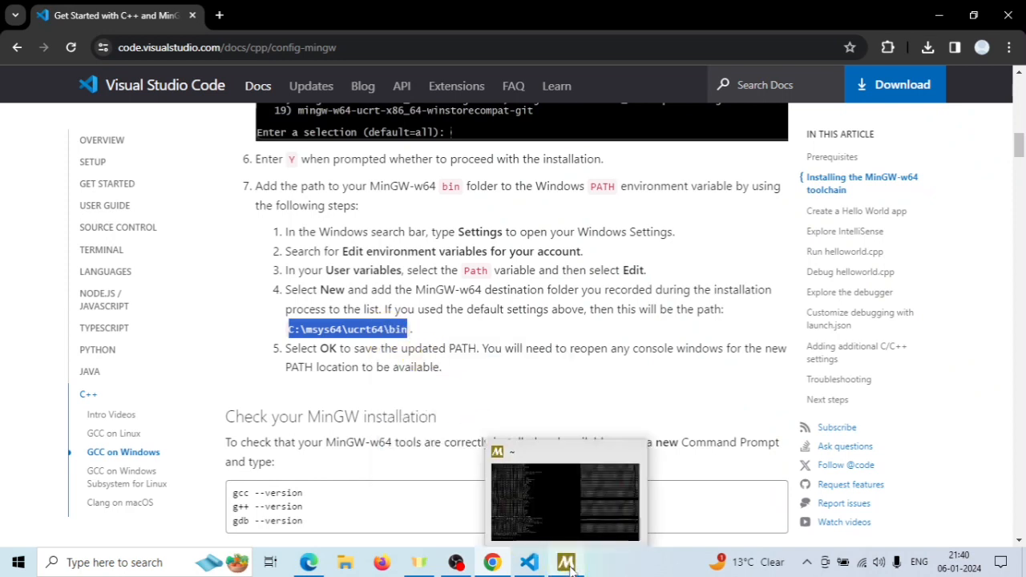
left_click(18, 562)
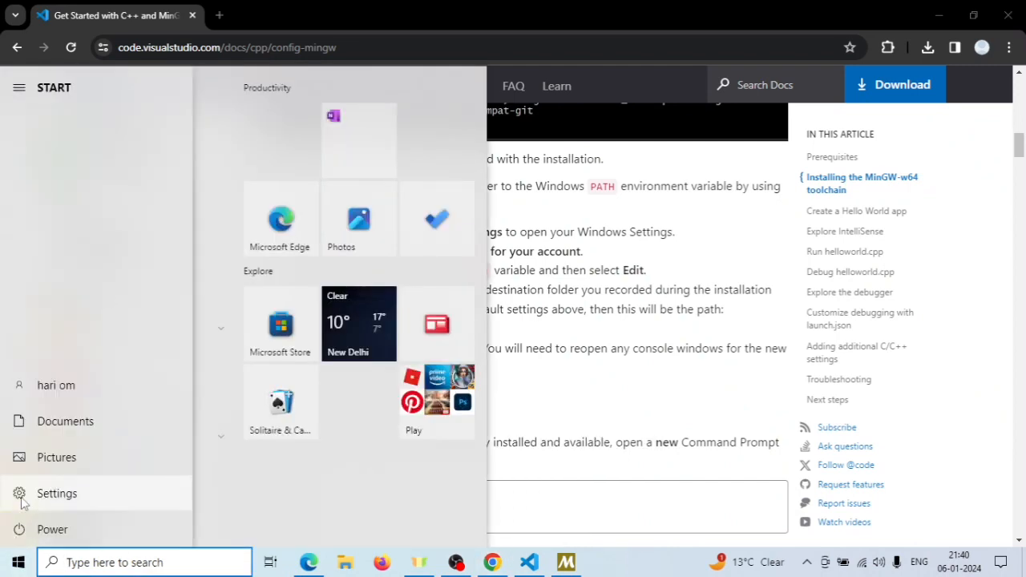
left_click(22, 495)
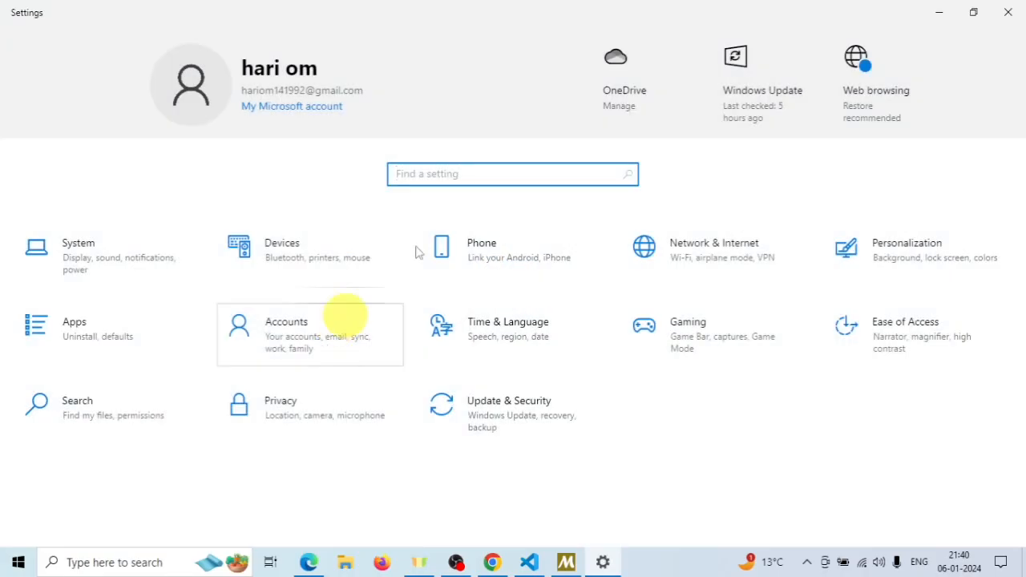
left_click(527, 168)
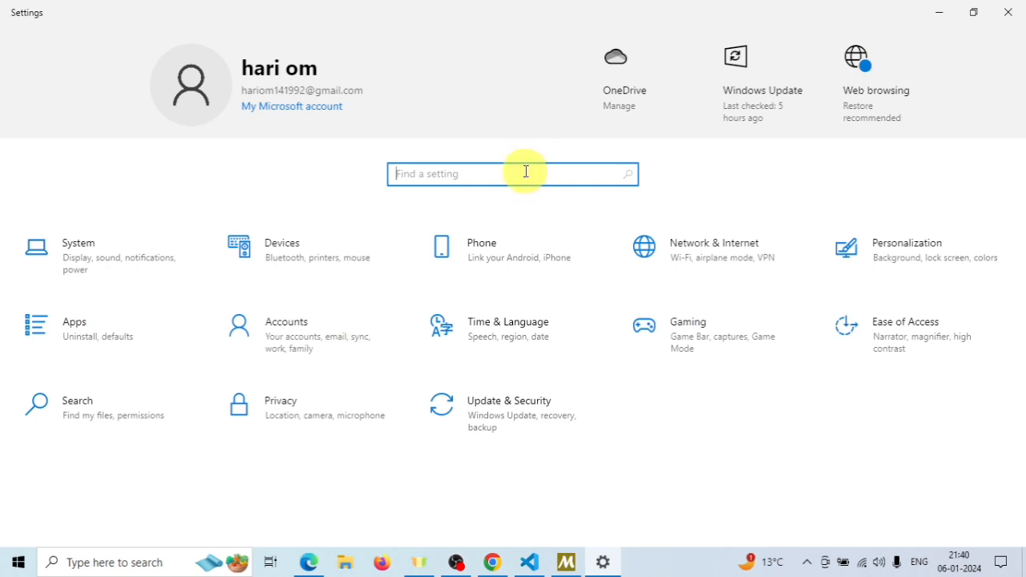
type("edit")
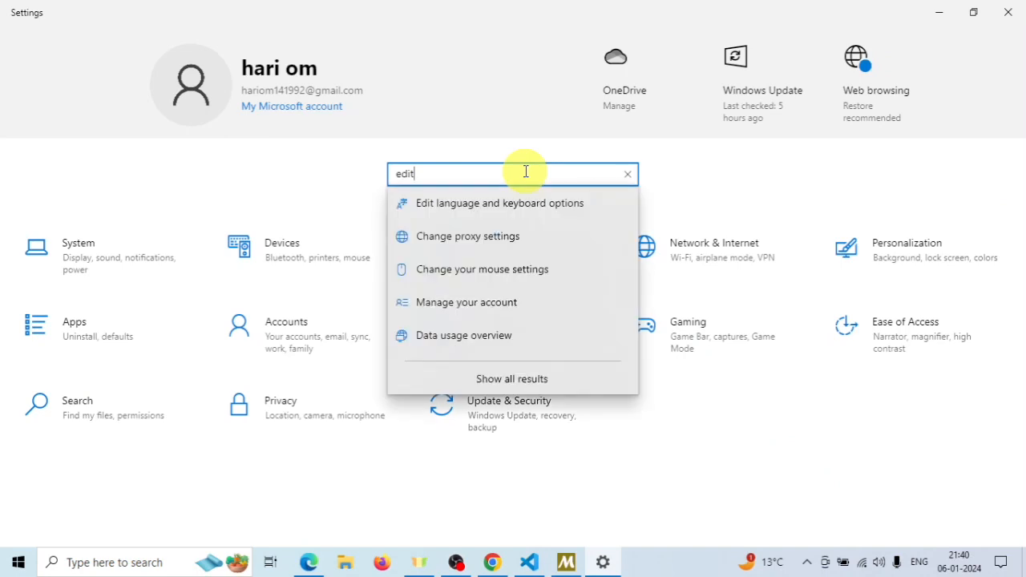
type(" en")
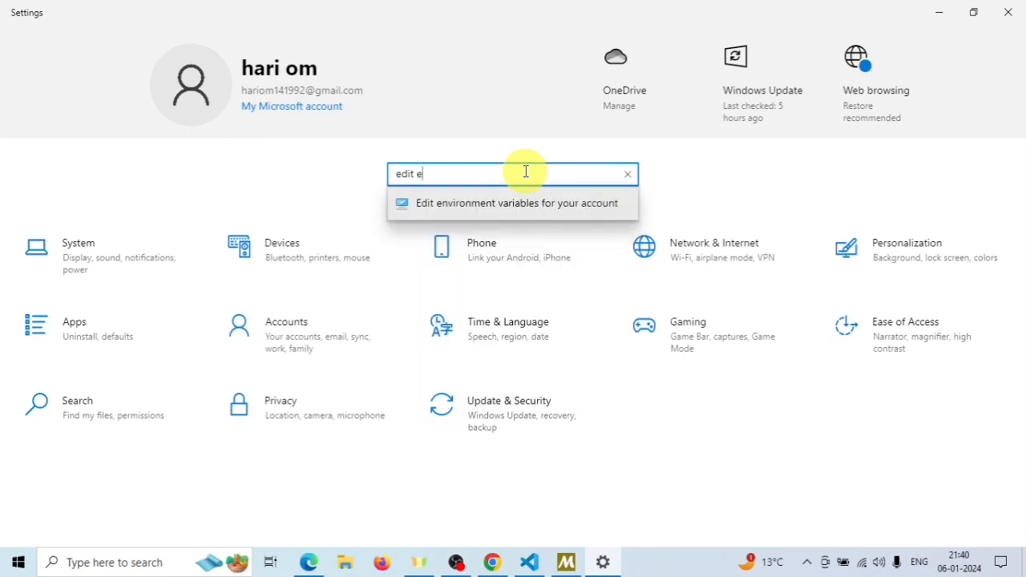
left_click(529, 203)
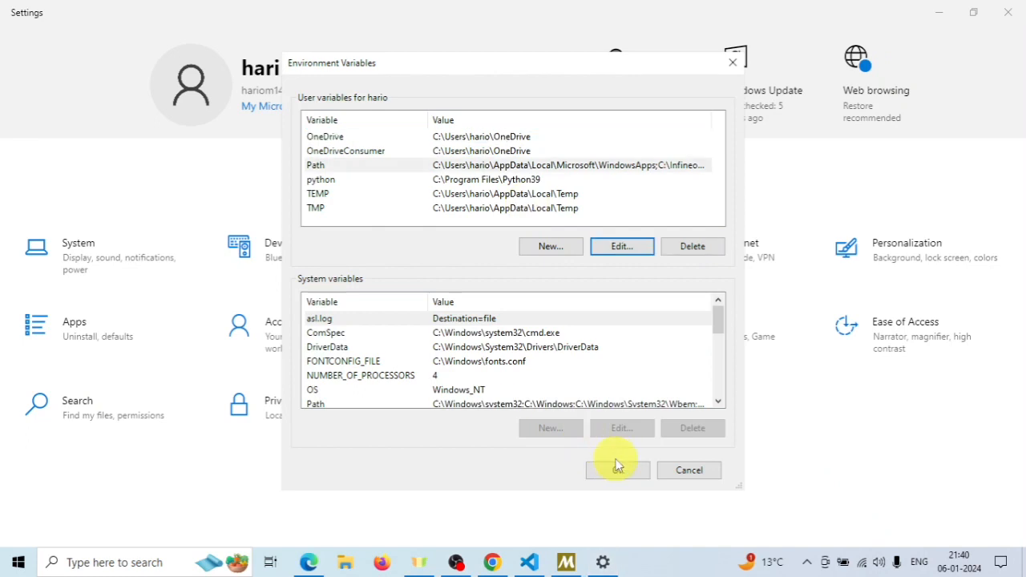
Add the copied path C:\msys64\ucrt64\bin as a new entry in the user Path variable, save the environment variables, and close Settings.
left_click(619, 248)
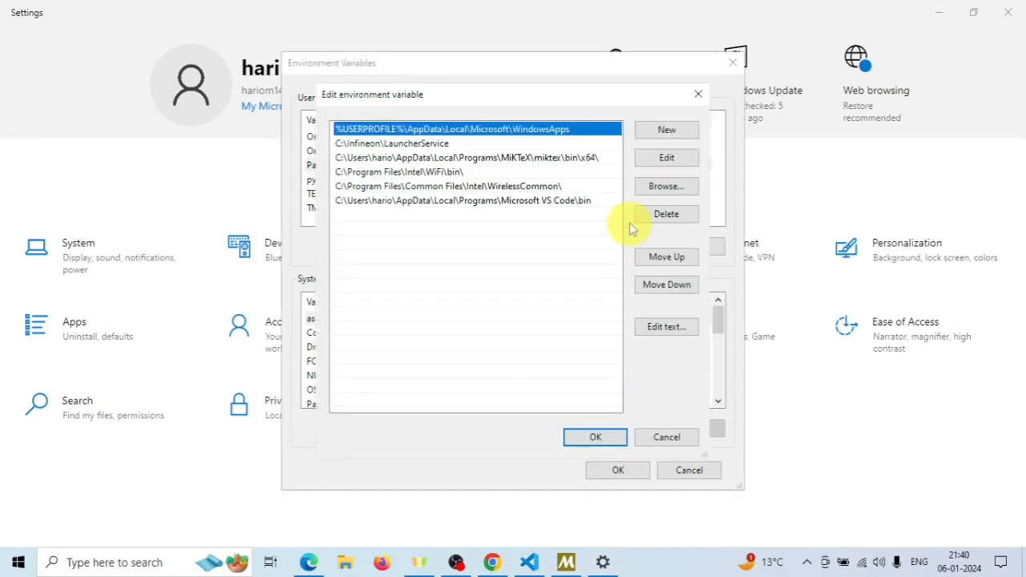
left_click(665, 131)
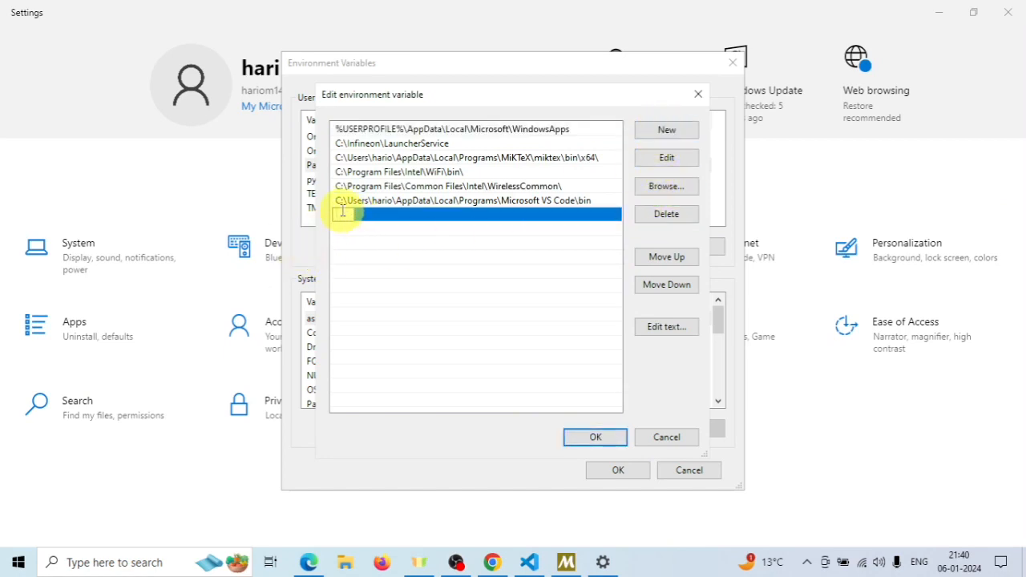
right_click(342, 215)
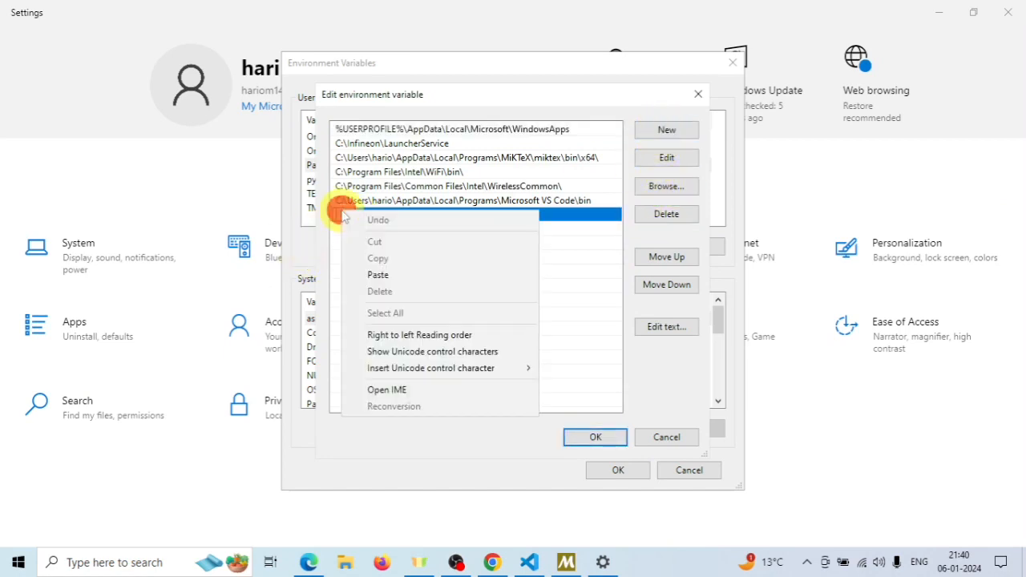
left_click(393, 275)
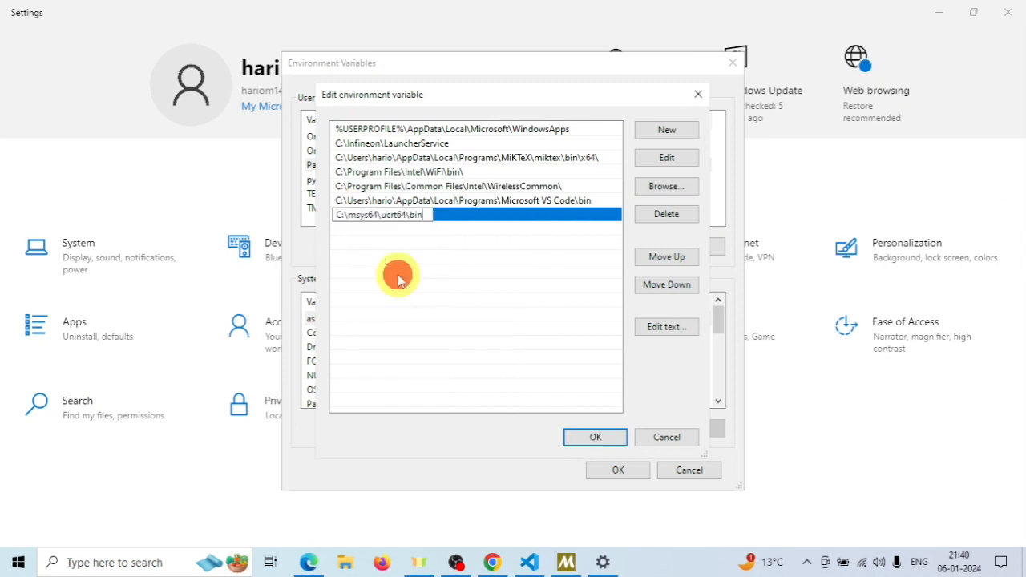
left_click(603, 441)
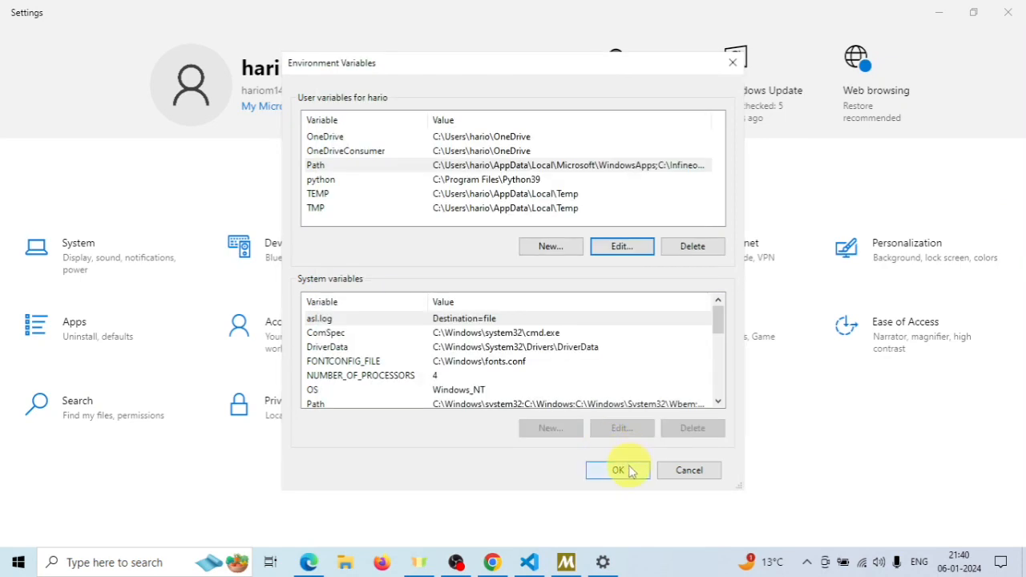
left_click(630, 468)
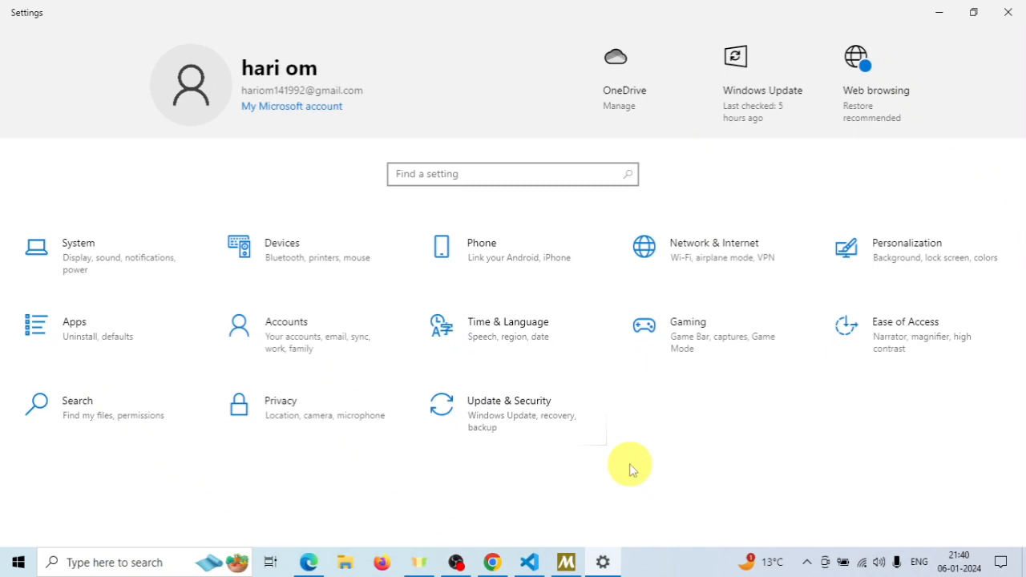
left_click(1004, 13)
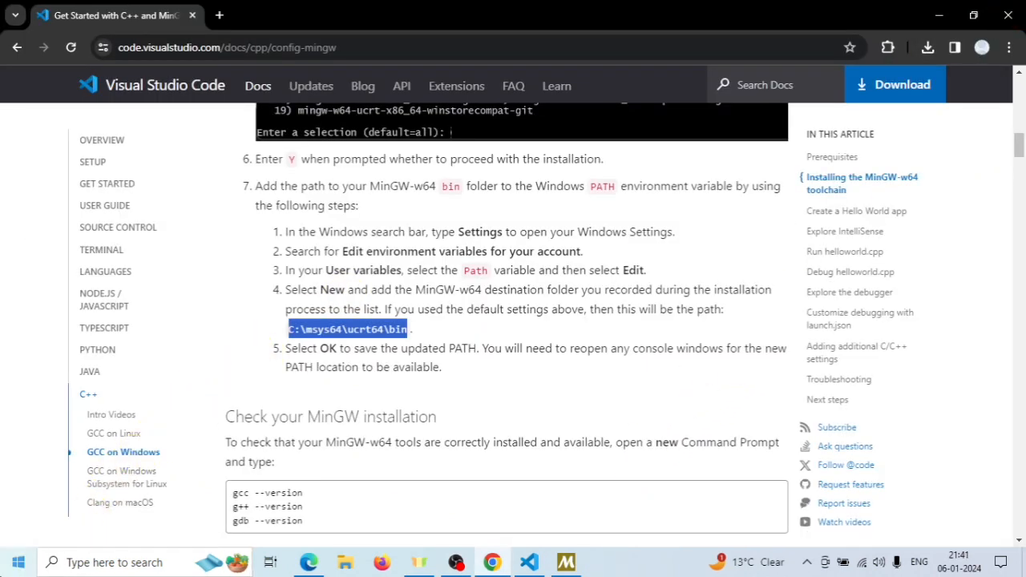
Search Windows for "ter", open Command Prompt, and move its window so the documentation's version-check commands stay readable.
left_click(17, 562)
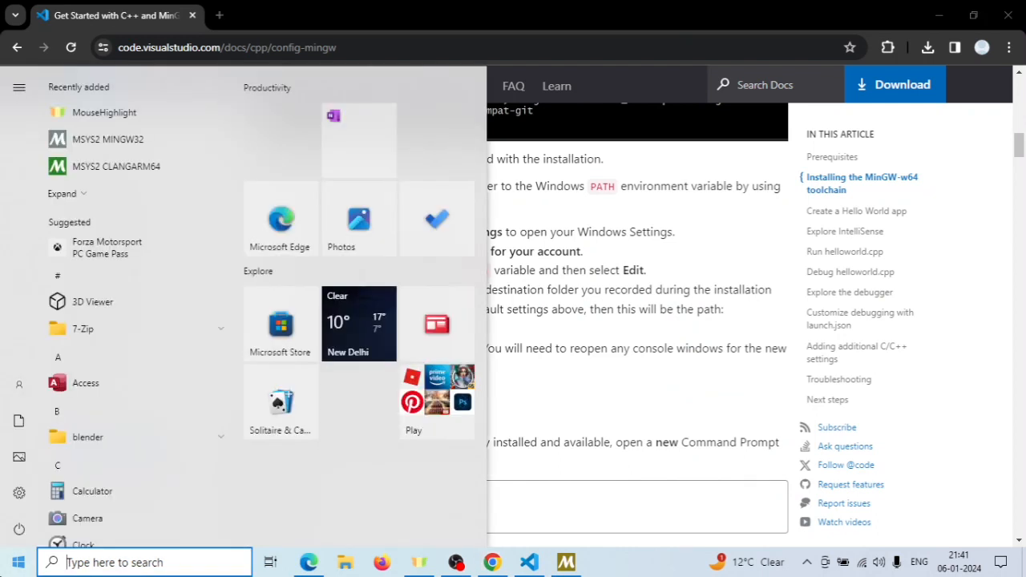
type("ter")
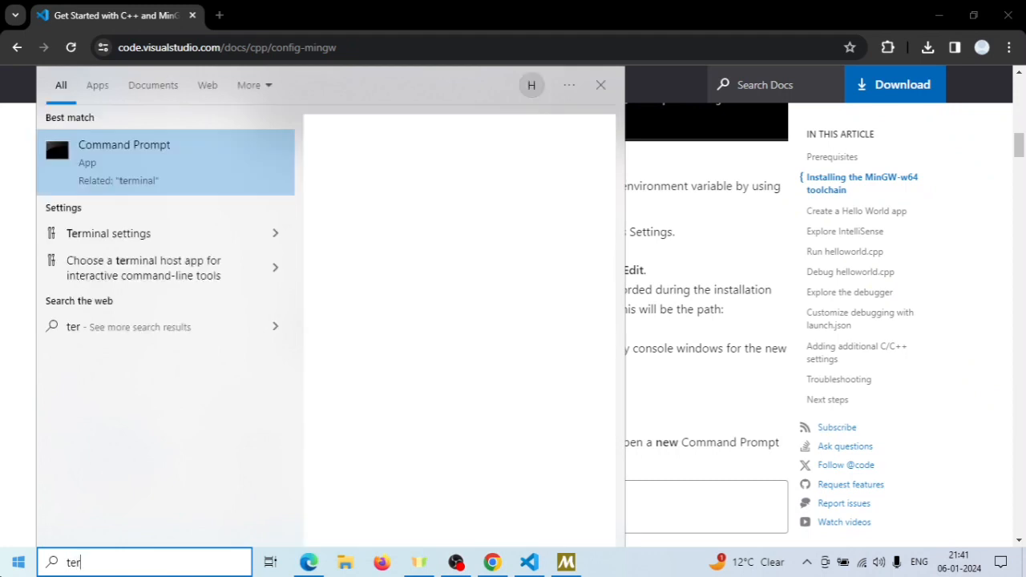
left_click(190, 159)
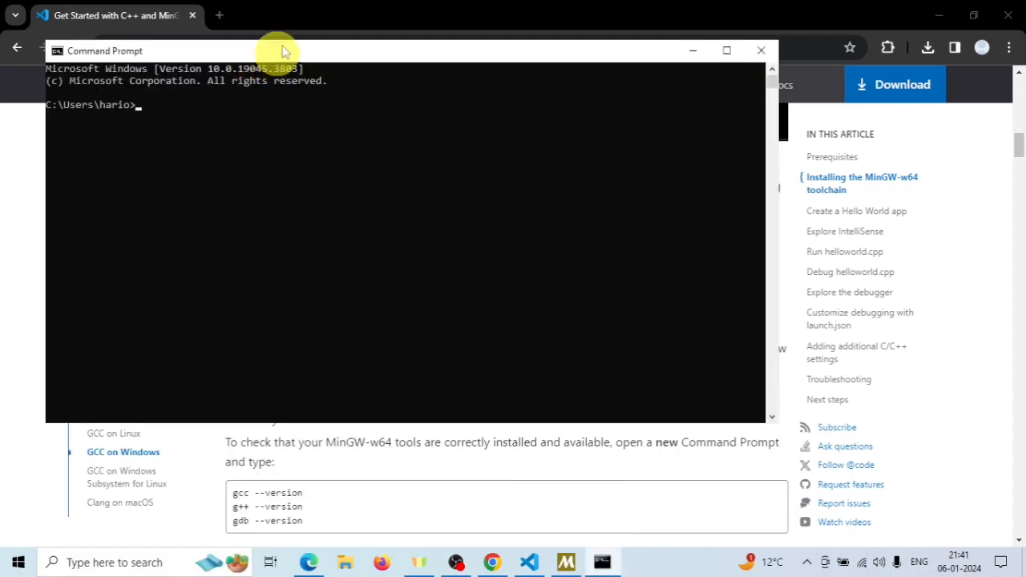
left_click_drag(282, 57, 638, 135)
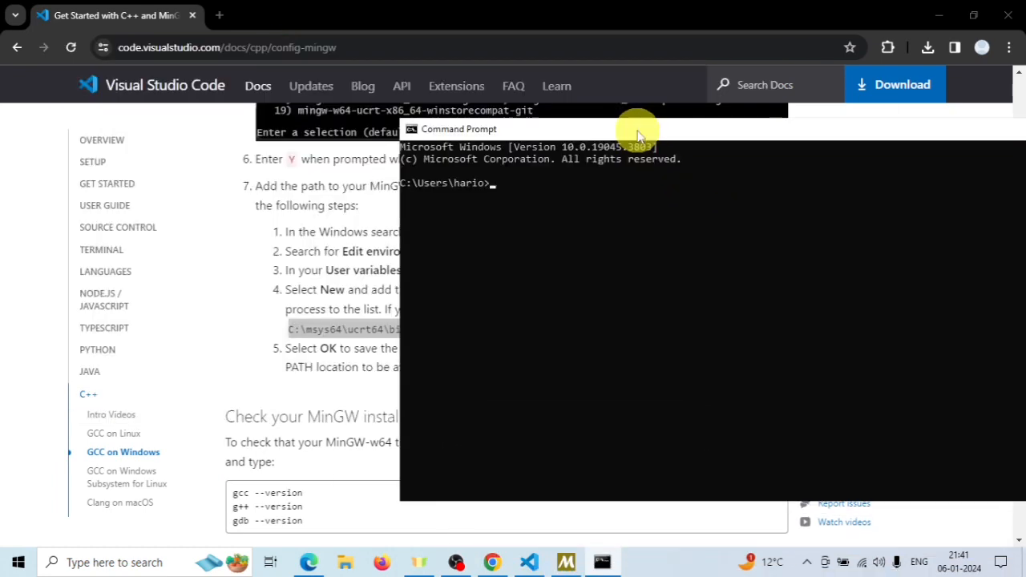
mouse_move(618, 128)
left_mouse_down()
mouse_move(619, 138)
mouse_move(603, 138)
left_mouse_up()
Run "gcc --version" in Command Prompt and highlight the version number in its output.
left_click(572, 259)
type("g")
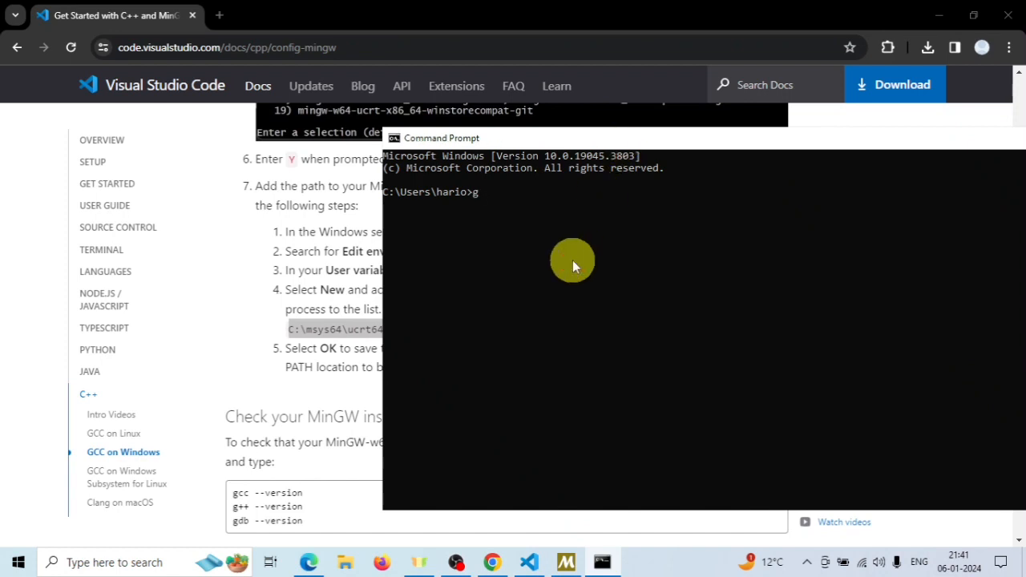
type("cc --version")
key("Return")
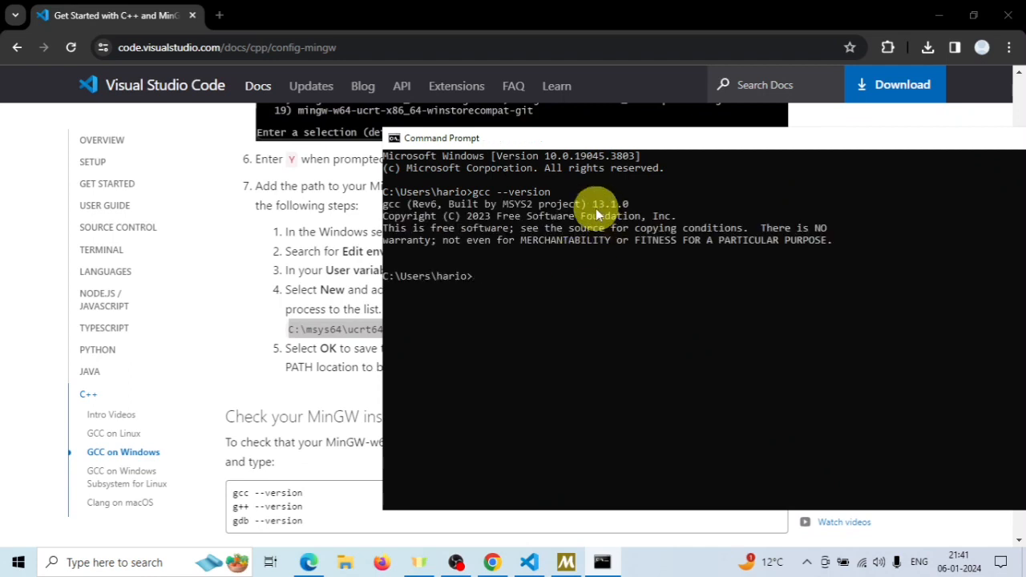
left_click_drag(593, 203, 630, 210)
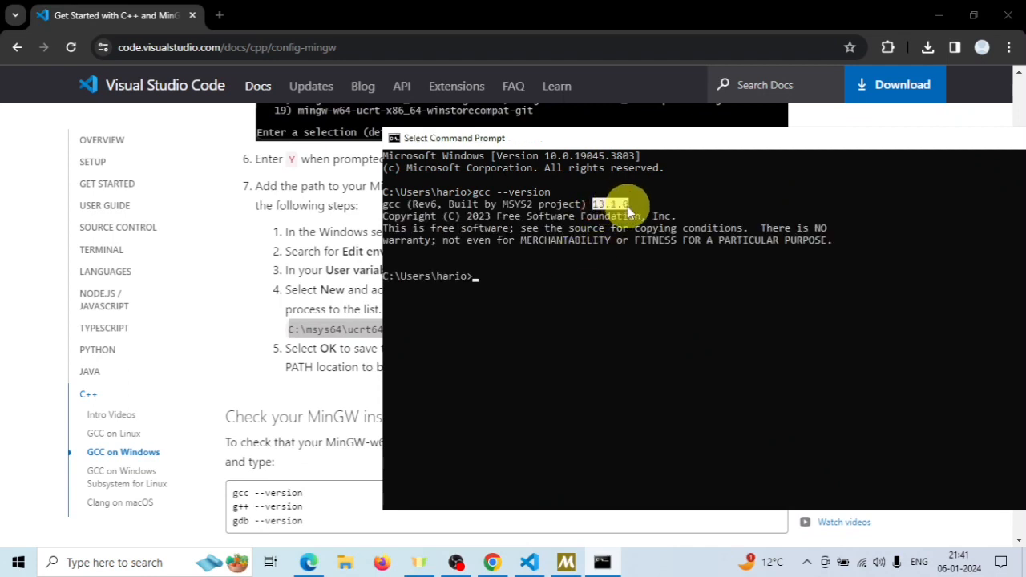
Clear the text selection, run "g++ --version", and highlight the reported version number.
left_click(586, 270)
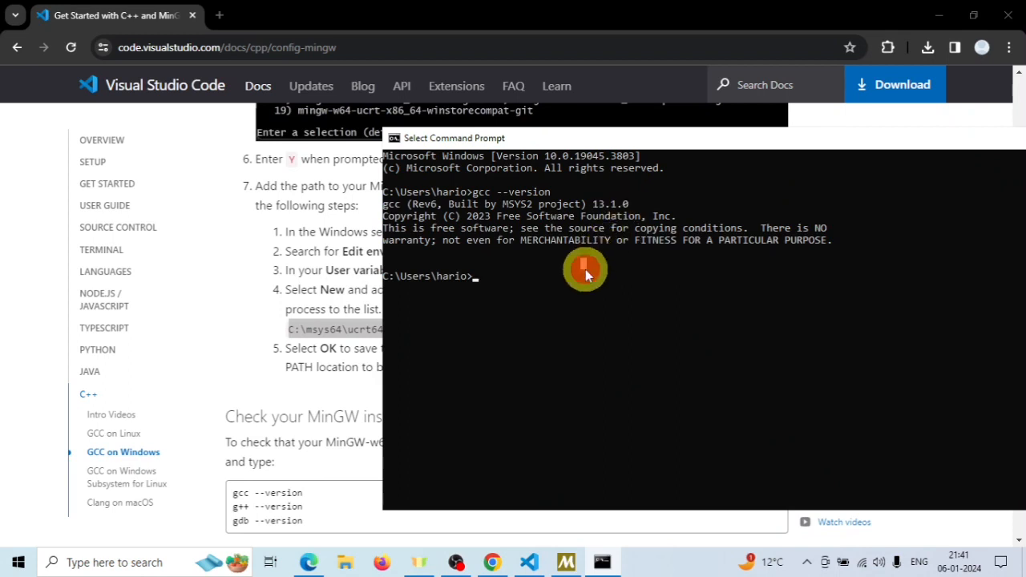
type("g")
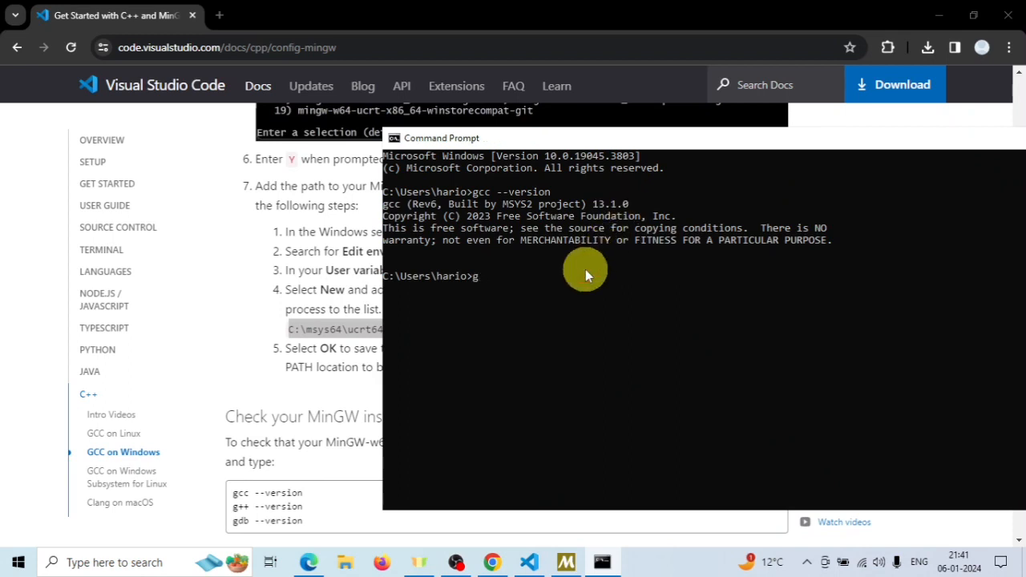
type("++ --version")
key("Return")
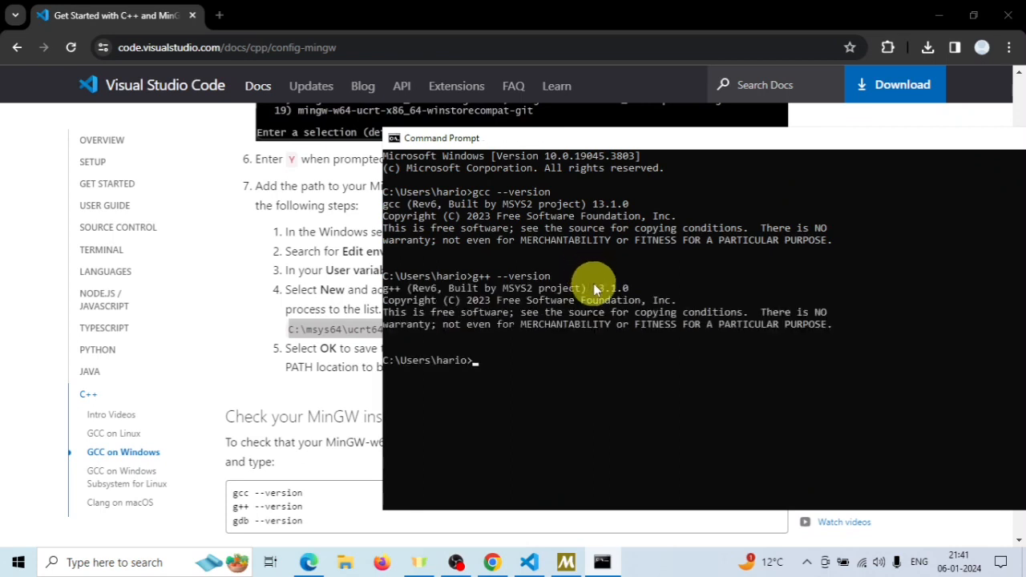
left_click_drag(592, 287, 633, 294)
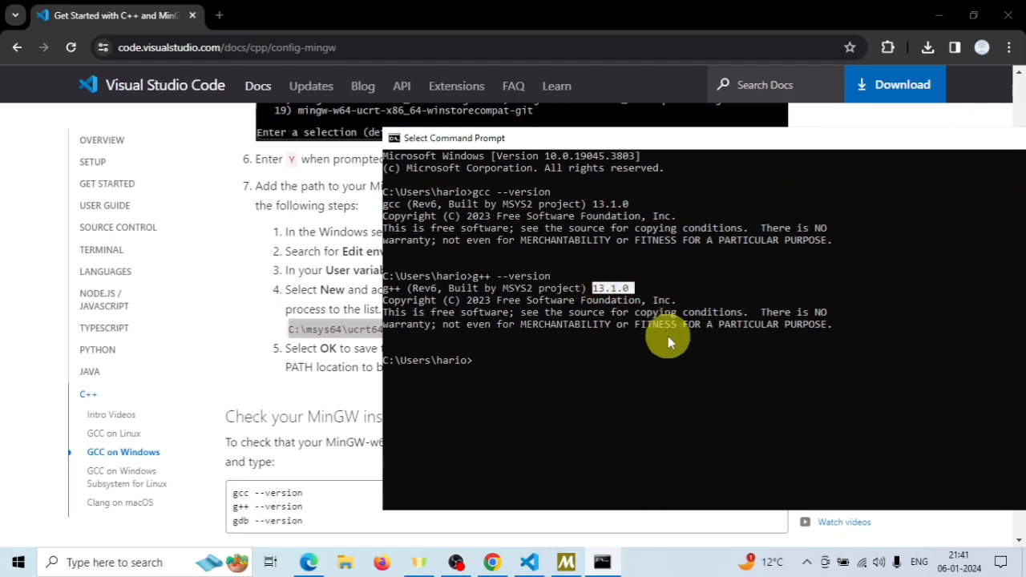
Run "gdb --version", highlight the GDB version line, and move the Command Prompt window fully into view.
left_click(654, 362)
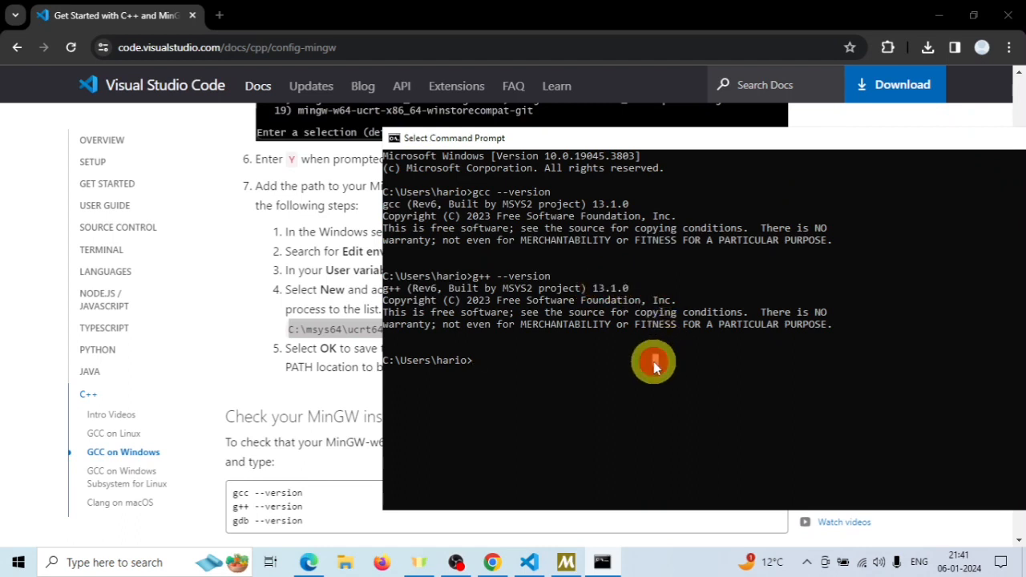
type("gd")
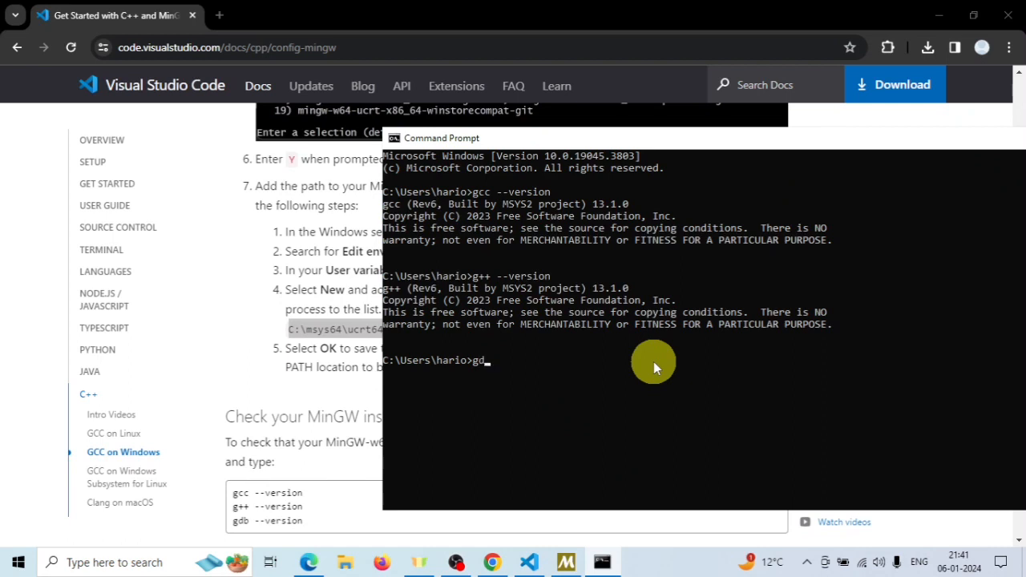
type("b --version")
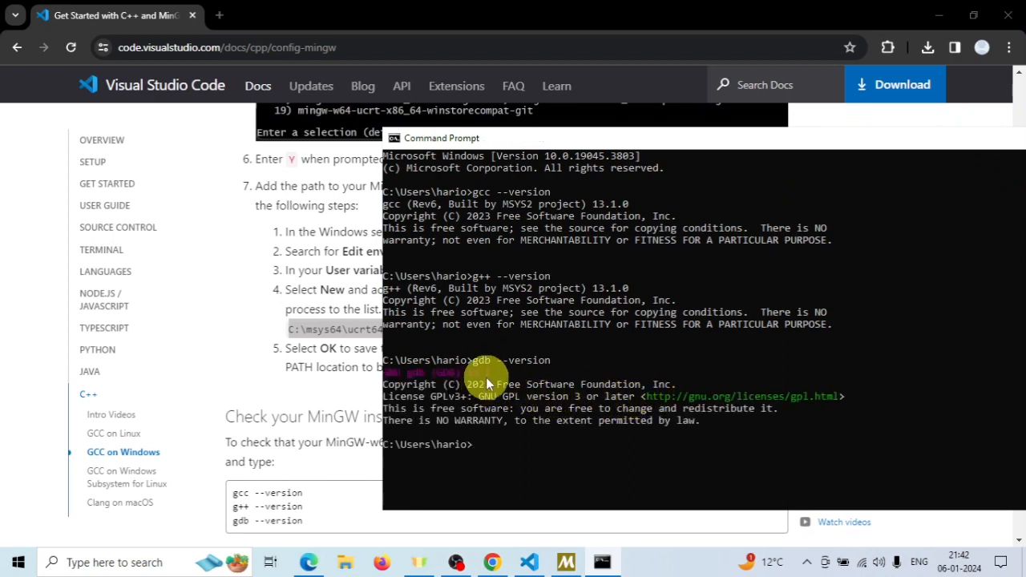
left_click_drag(489, 372, 383, 373)
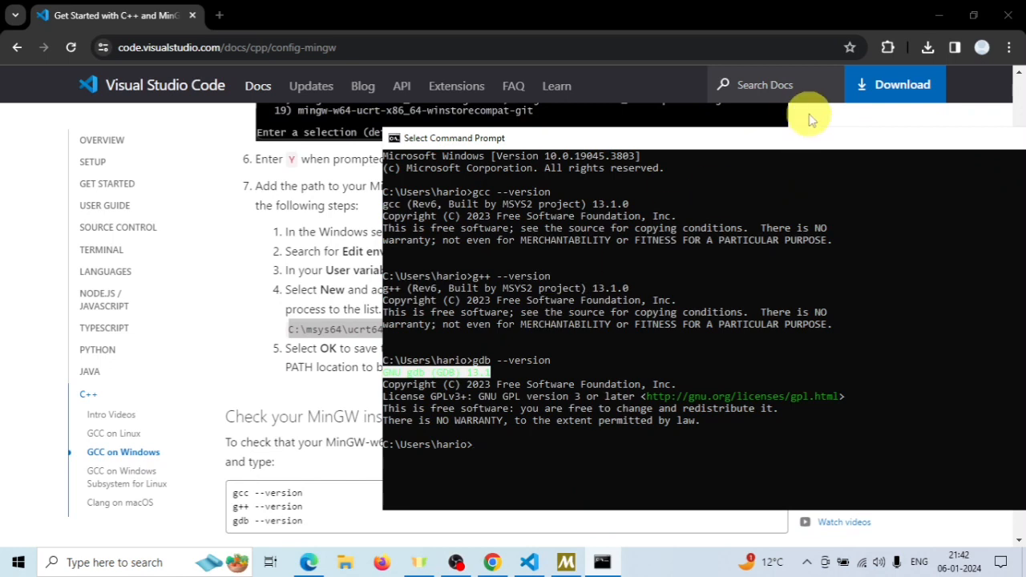
left_click_drag(822, 136, 614, 114)
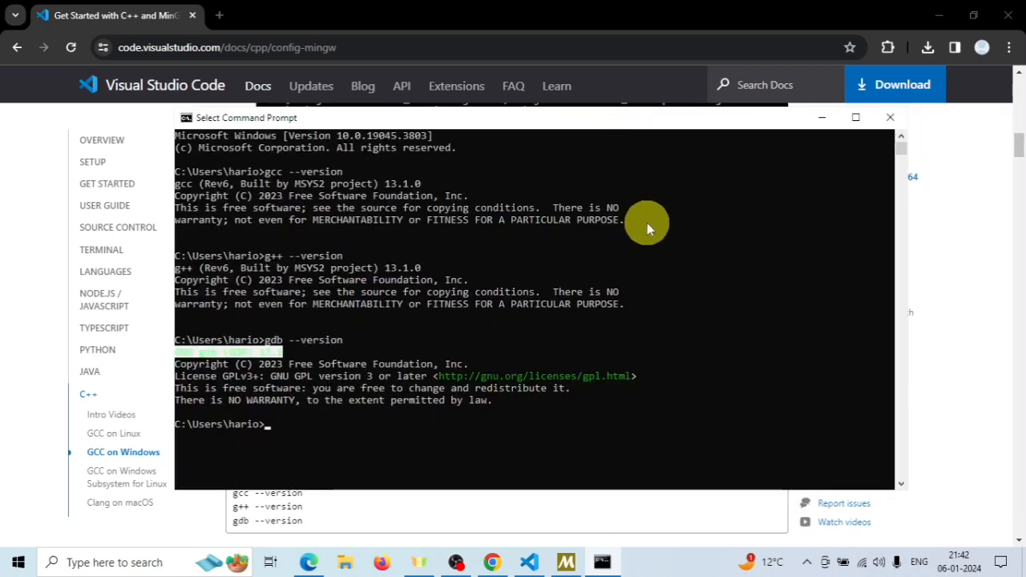